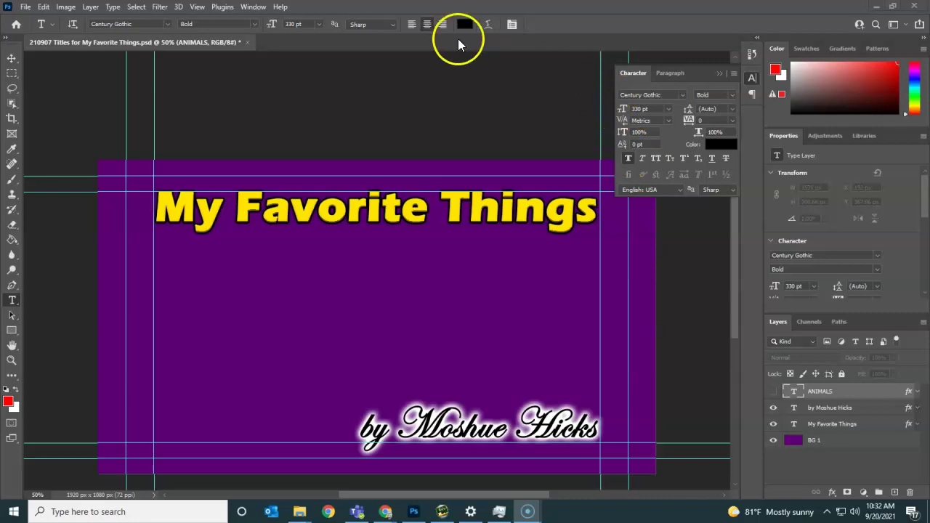
left_click(512, 25)
left_click(512, 24)
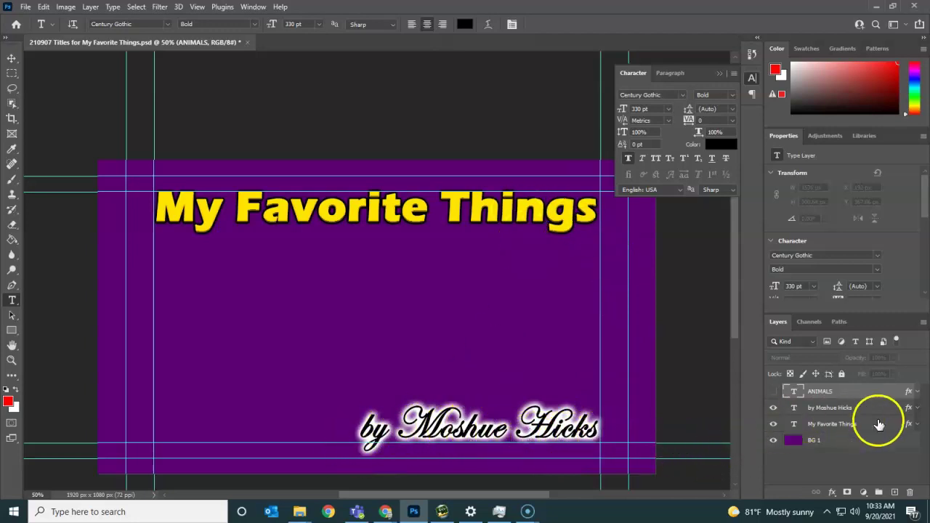
Step: Preview the byline text layer without and with its Outer Glow effect, keeping the glow enabled
left_click(917, 408)
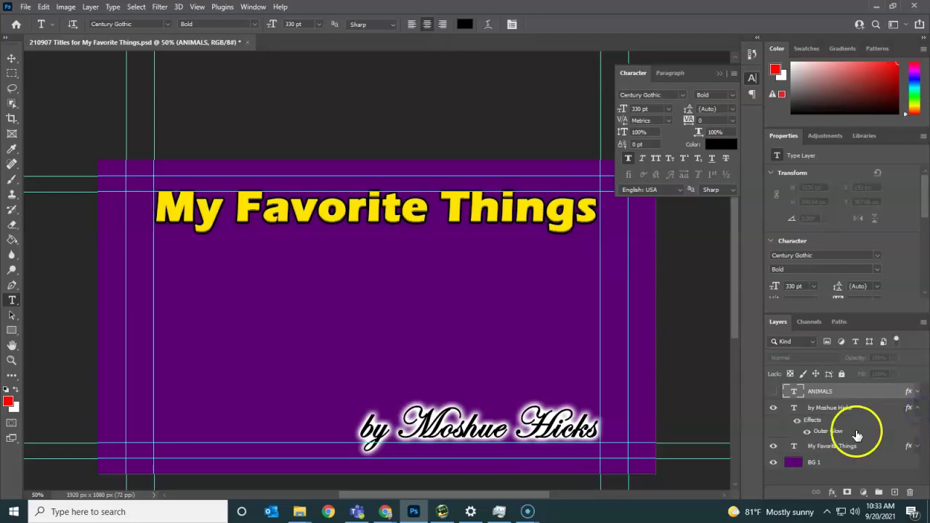
left_click(809, 433)
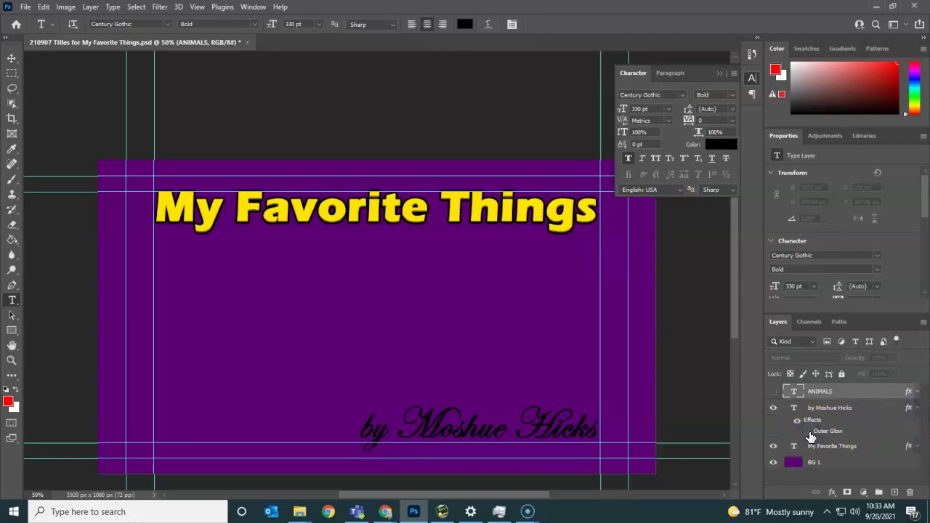
left_click(808, 432)
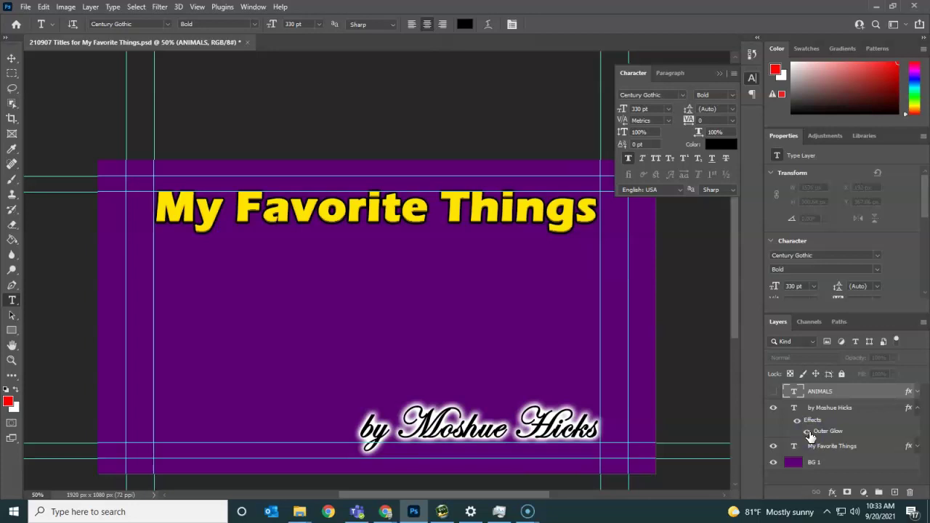
left_click(918, 410)
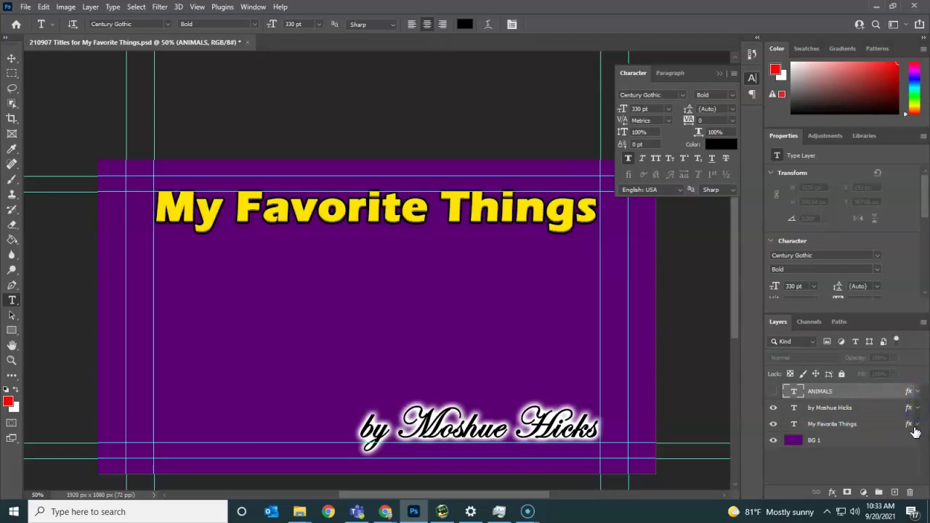
Step: Compare the My Favorite Things title with its Outer Glow and Stroke effects switched on and off, keeping the original effect settings
left_click(919, 424)
scroll(830, 440, "down", 1)
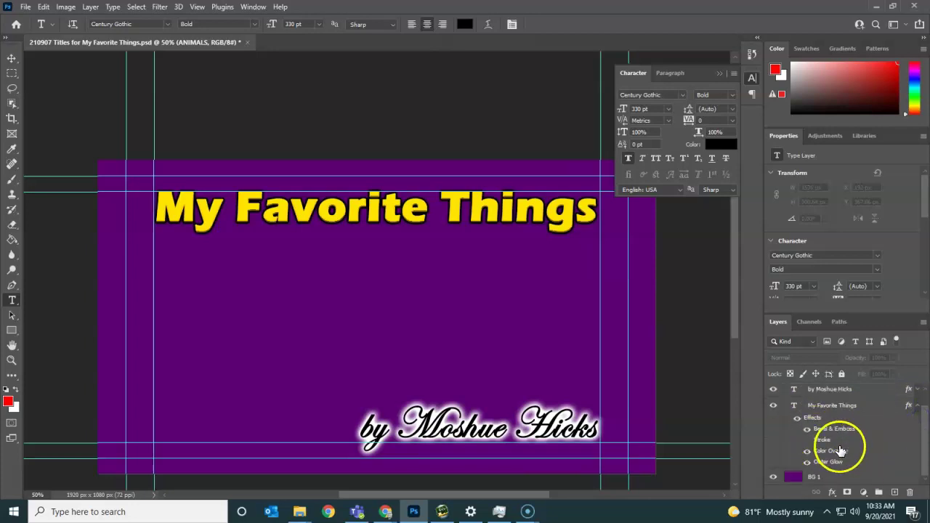
left_click(807, 463)
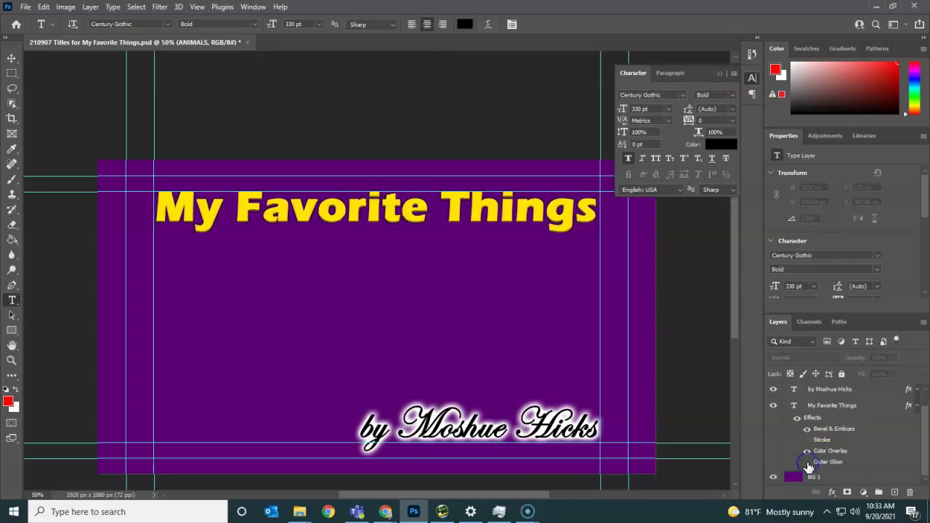
left_click(807, 463)
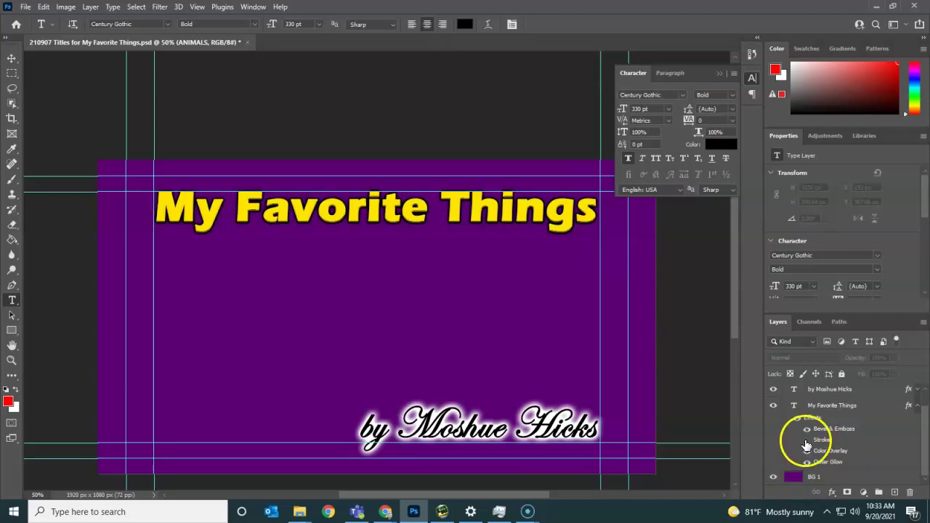
left_click(807, 440)
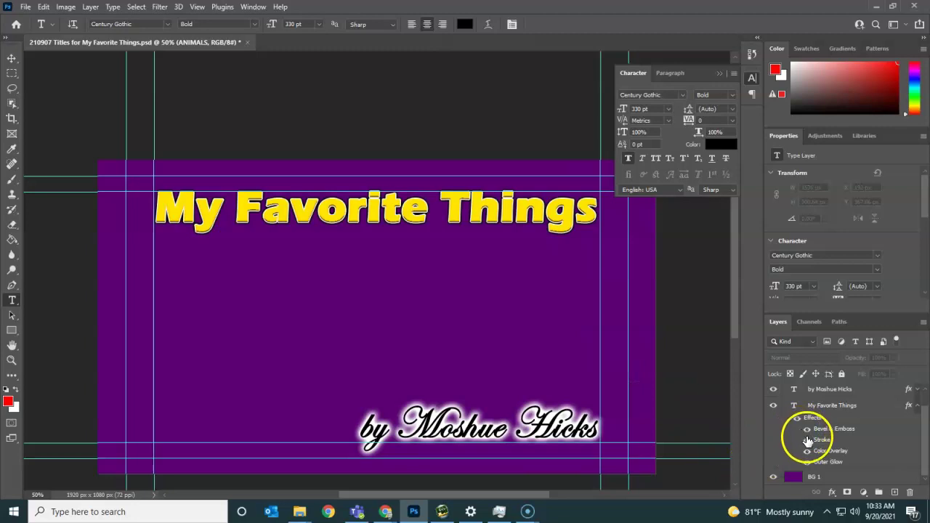
left_click(807, 440)
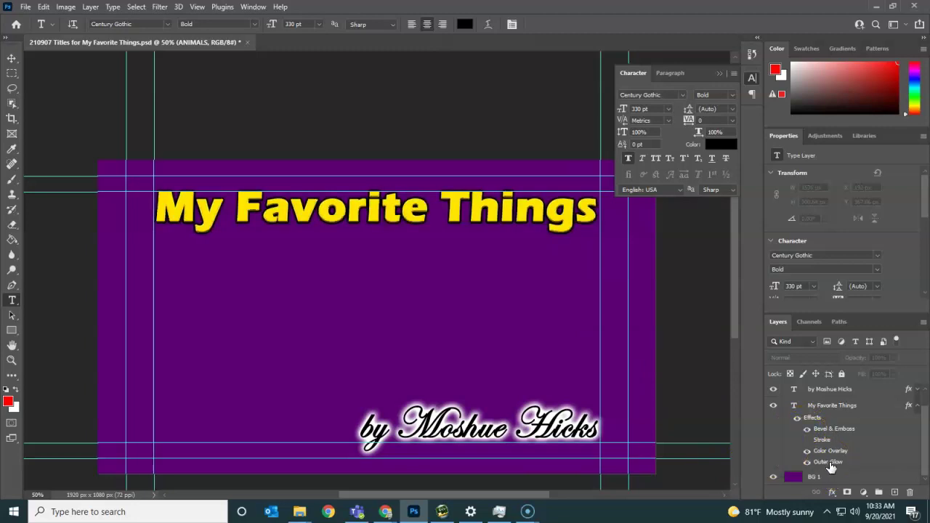
left_click(918, 407)
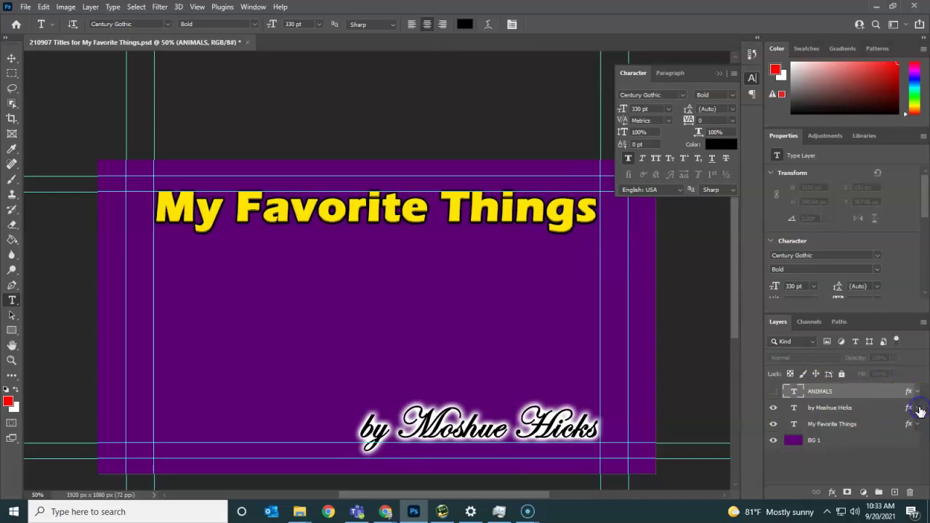
Step: Show the ANIMALS text layer and preview it without and with its Outer Glow effect
left_click(774, 392)
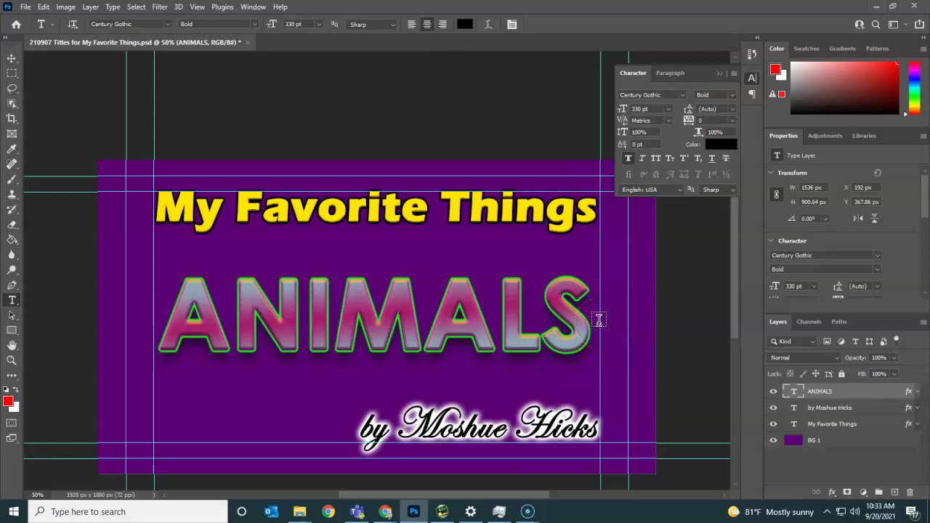
left_click(918, 392)
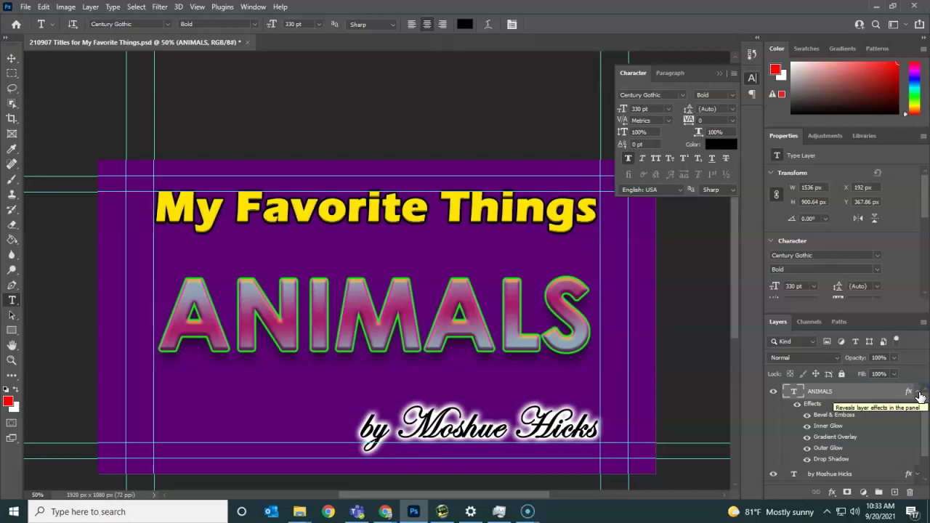
left_click(807, 449)
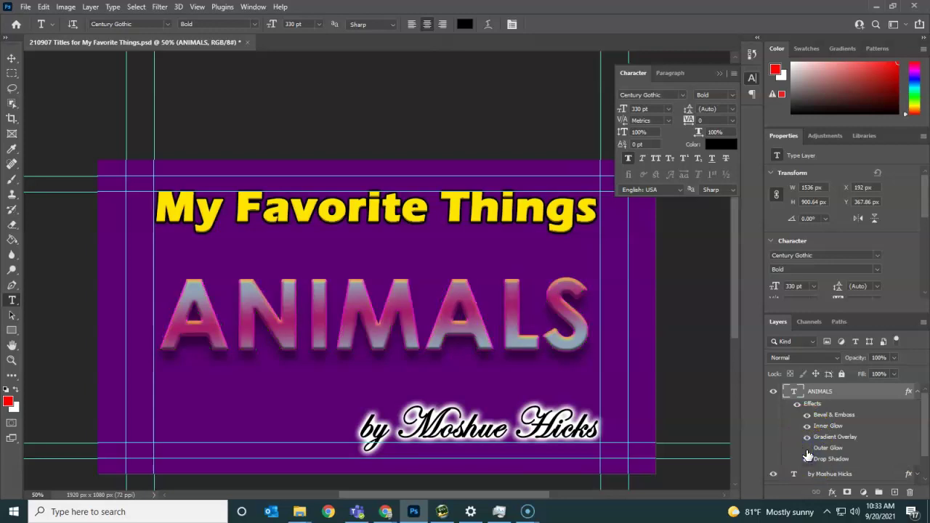
left_click(807, 448)
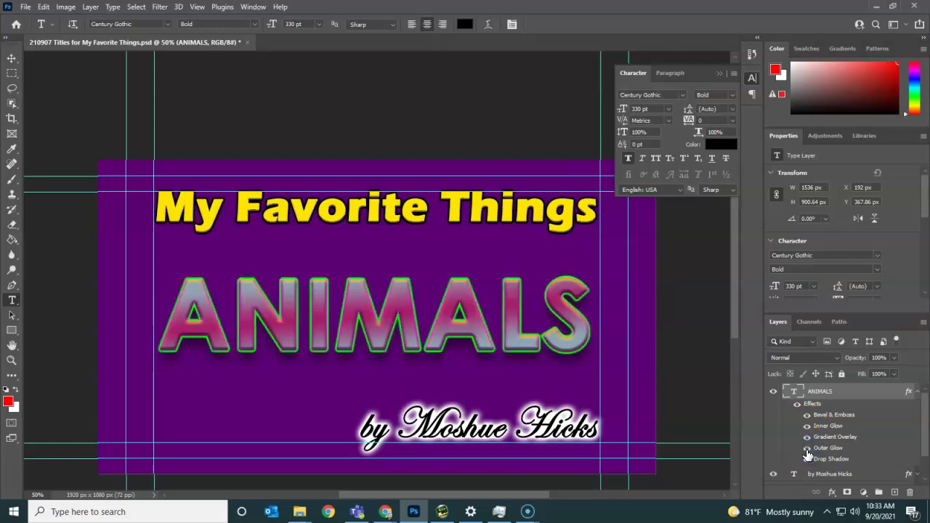
left_click(917, 391)
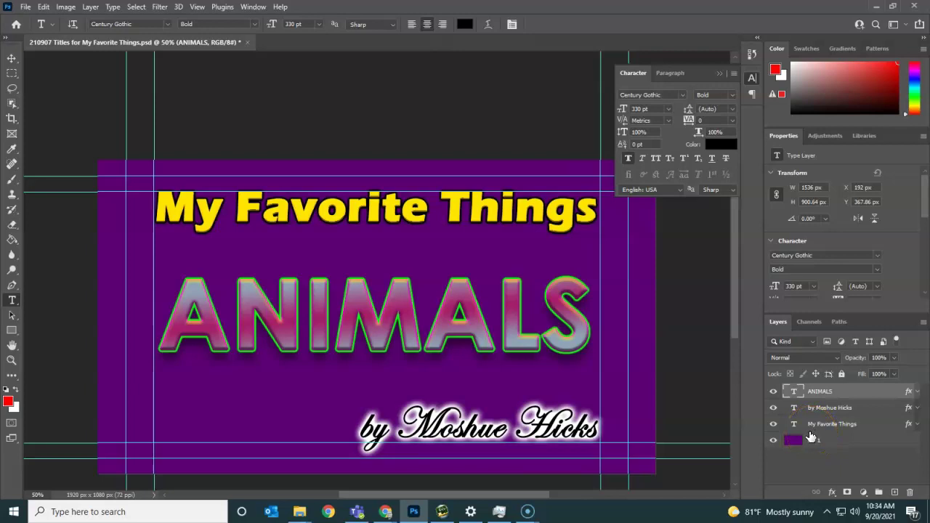
Step: Duplicate the ANIMALS layer and hide the original ANIMALS, byline and My Favorite Things layers
left_click(822, 393)
left_click_drag(821, 393, 896, 494)
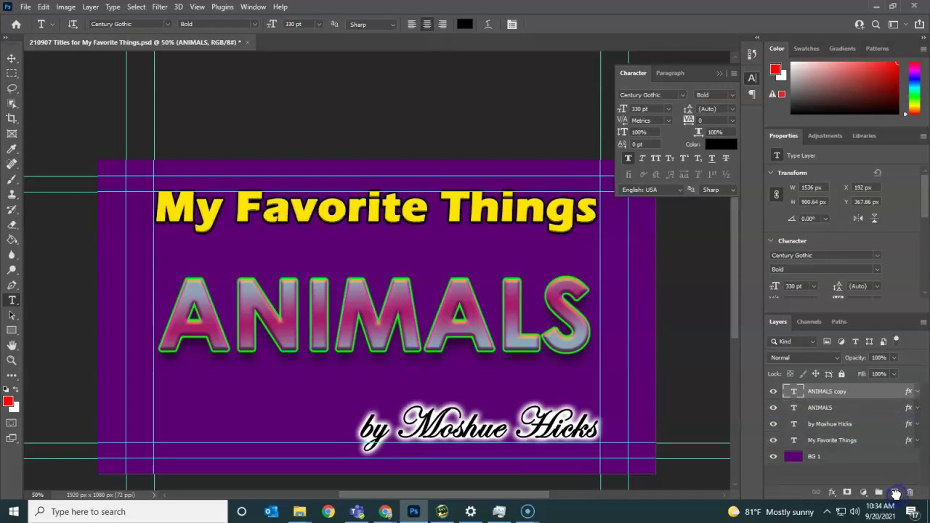
left_click(772, 409)
left_click(774, 440)
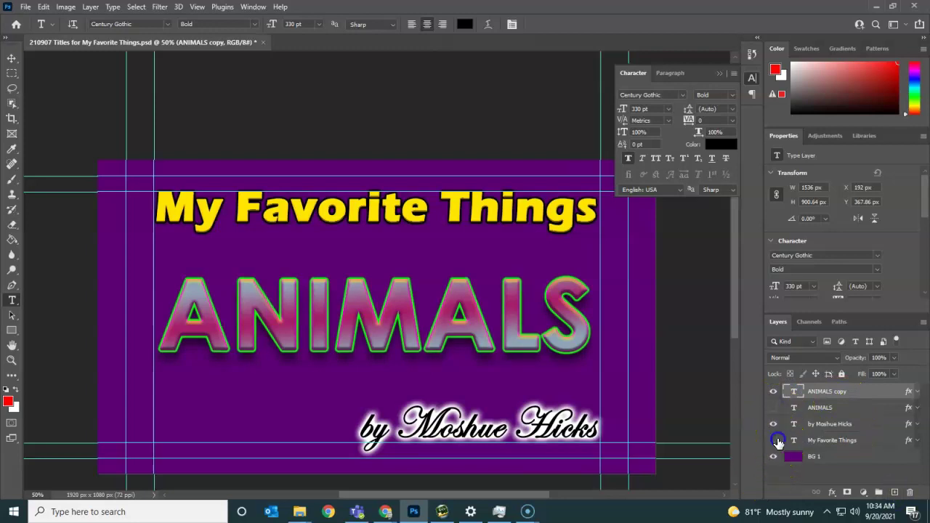
left_click(775, 425)
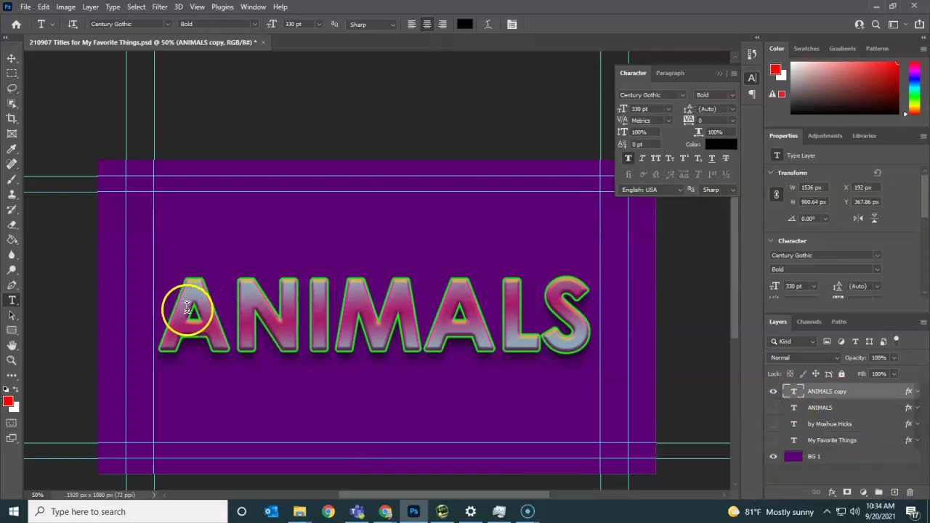
Step: Replace the duplicated layer's text with FOOD and set its font size to 500 pt
left_click_drag(173, 309, 691, 322)
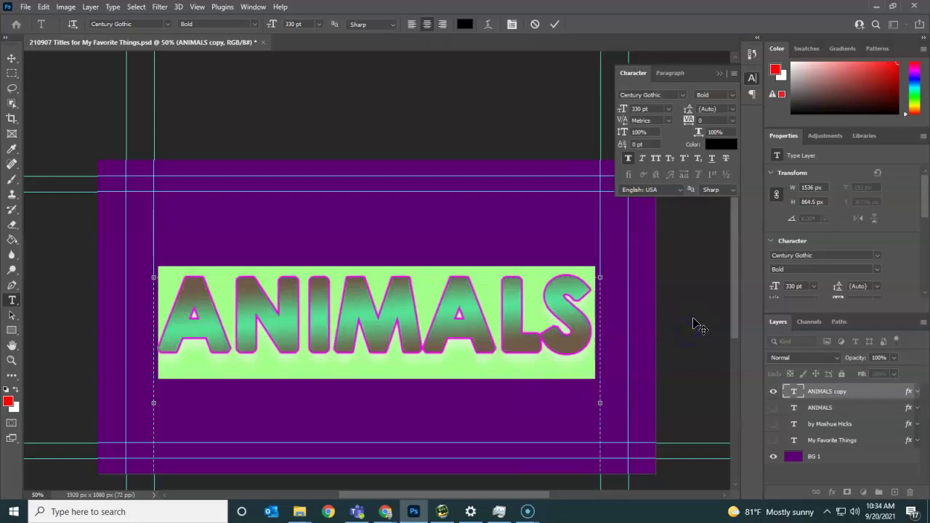
type("FOOD")
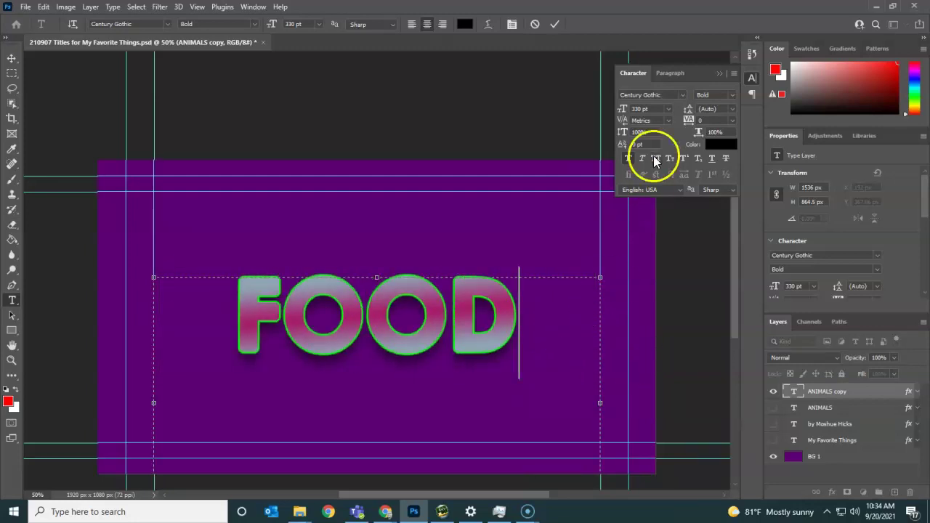
left_click(619, 109)
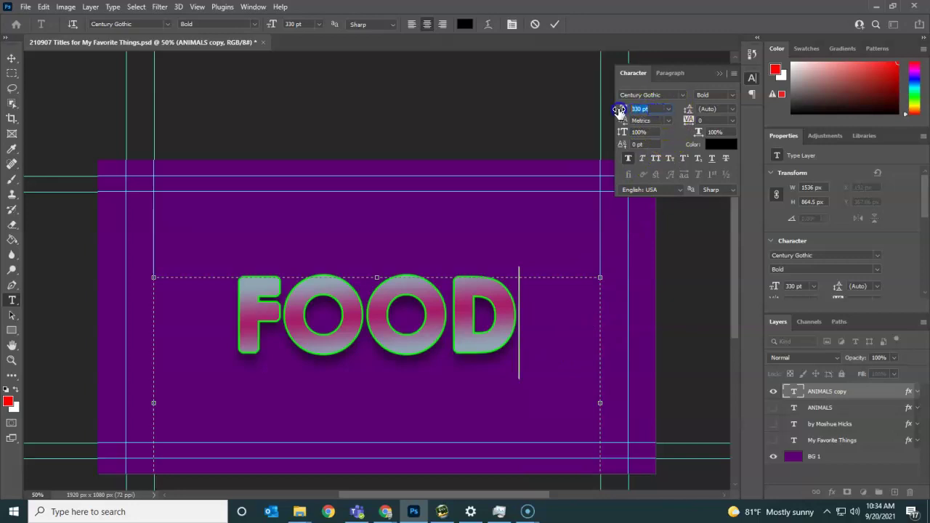
type("500")
key("Return")
left_click_drag(514, 311, 215, 312)
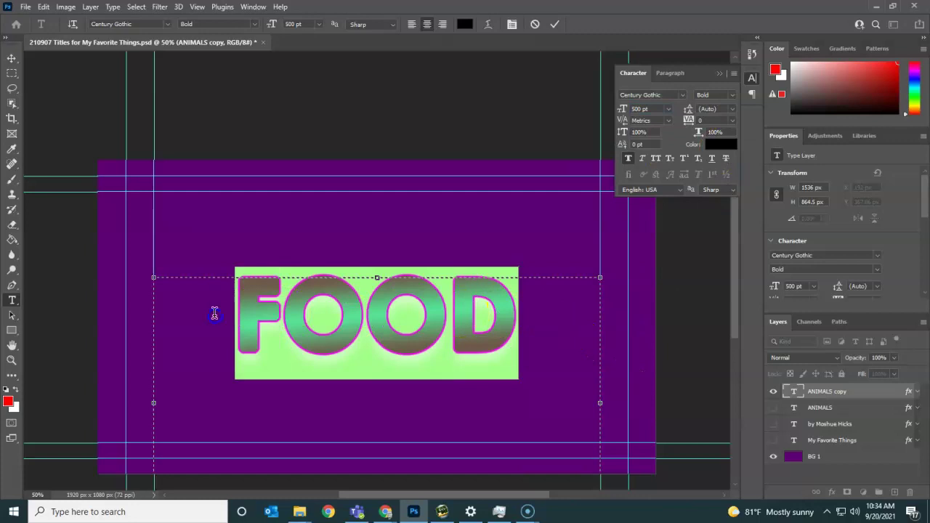
type("500")
key("Return")
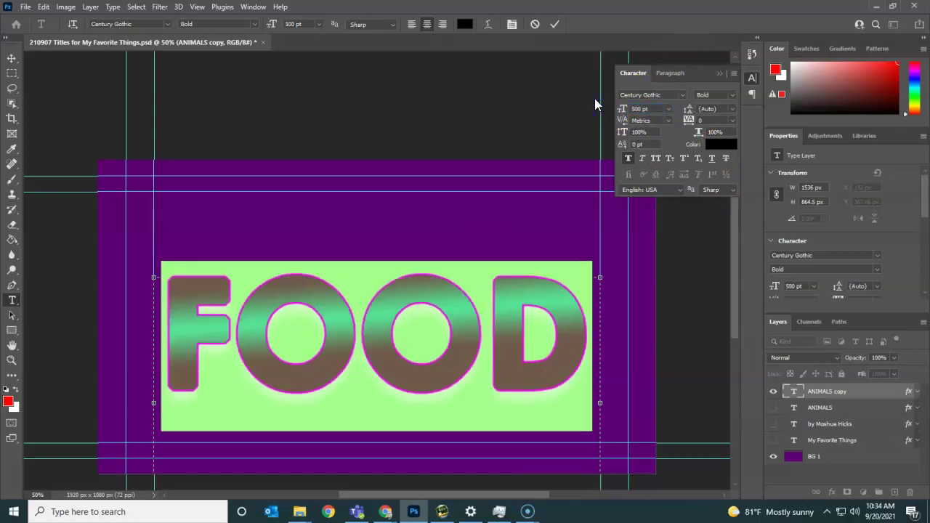
Step: Move the FOOD text up to about Y 305 px so it sits vertically centered on the canvas
left_click(11, 58)
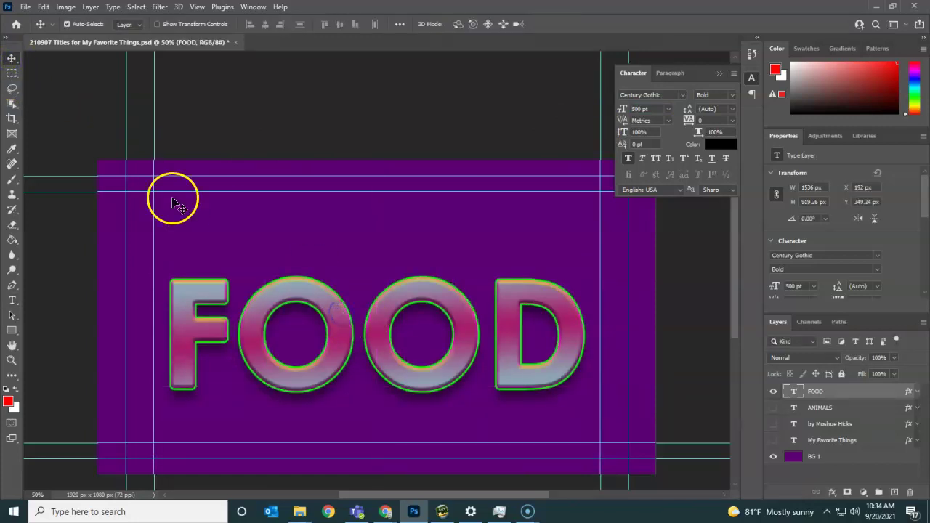
left_click_drag(336, 362, 337, 340)
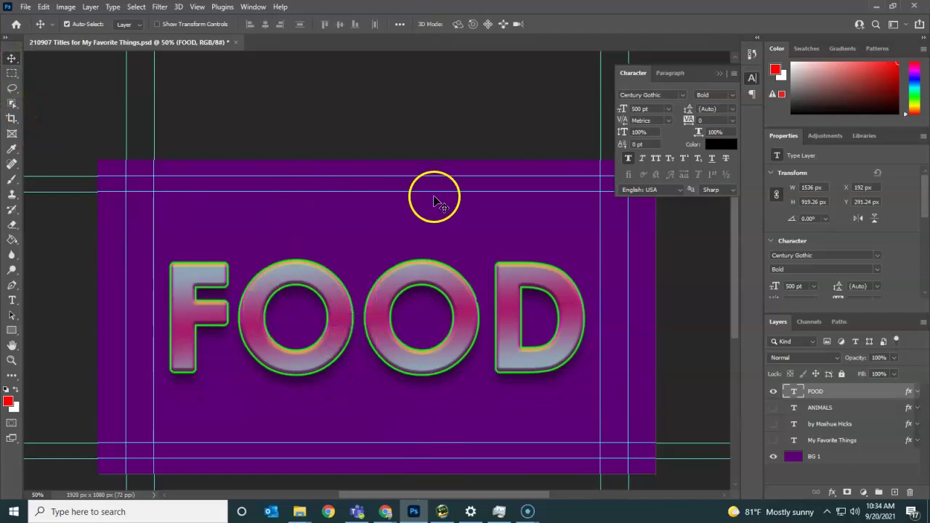
left_click_drag(345, 313, 351, 317)
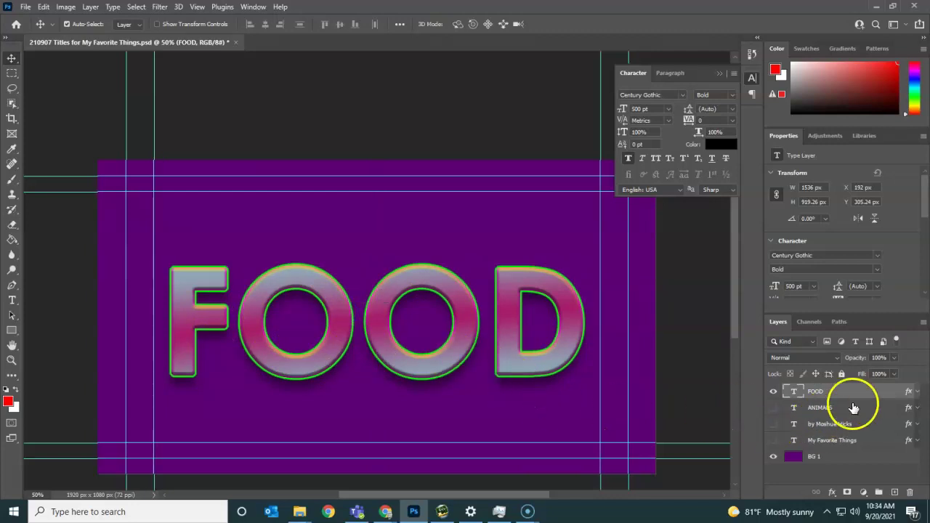
Step: Change the FOOD layer's Gradient Overlay to the Blue_03 preset from the Blues group
left_click(919, 392)
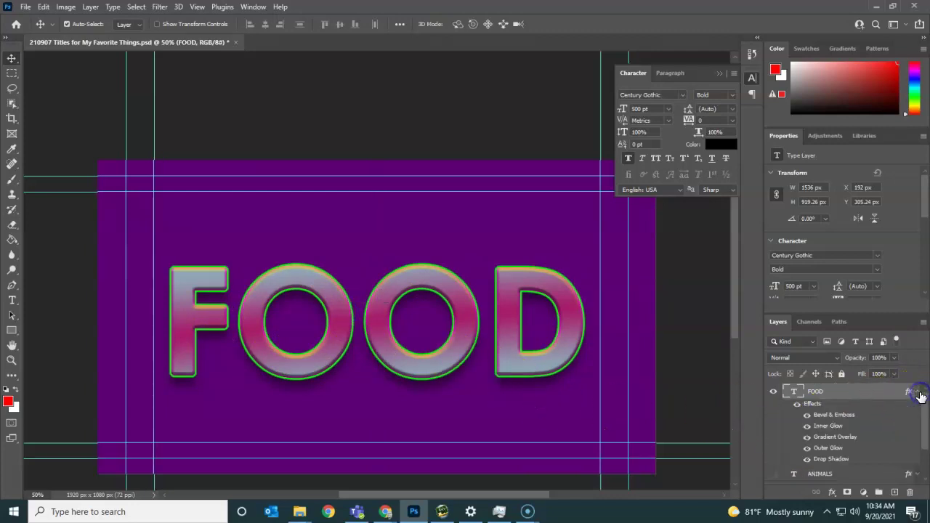
double_click(829, 440)
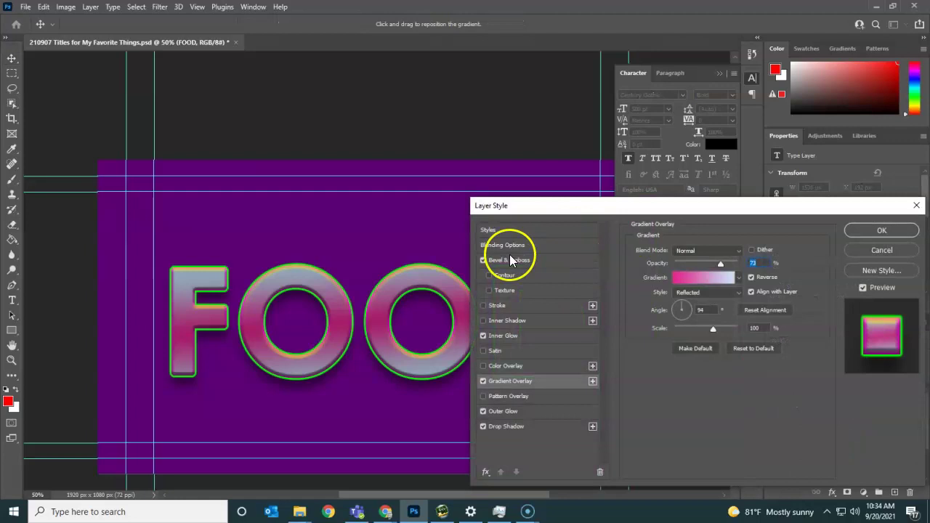
left_click(691, 278)
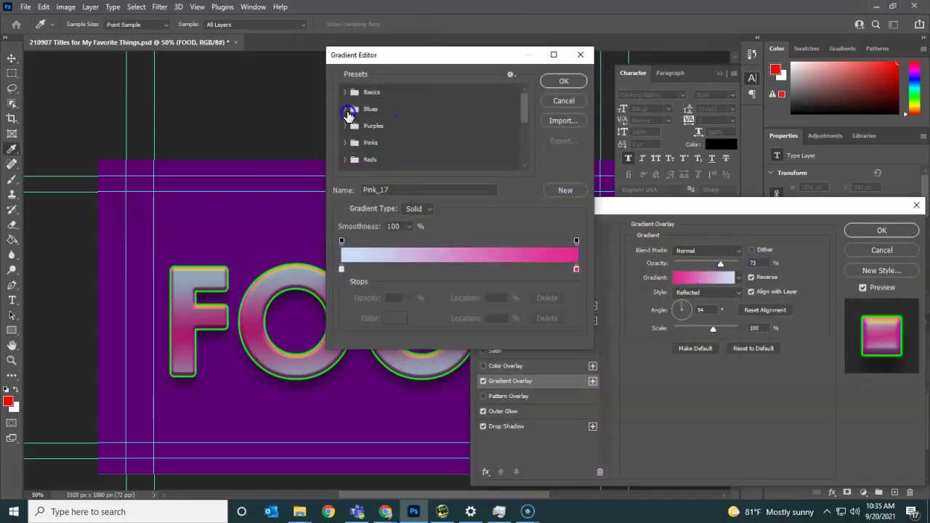
left_click(347, 114)
left_click(397, 126)
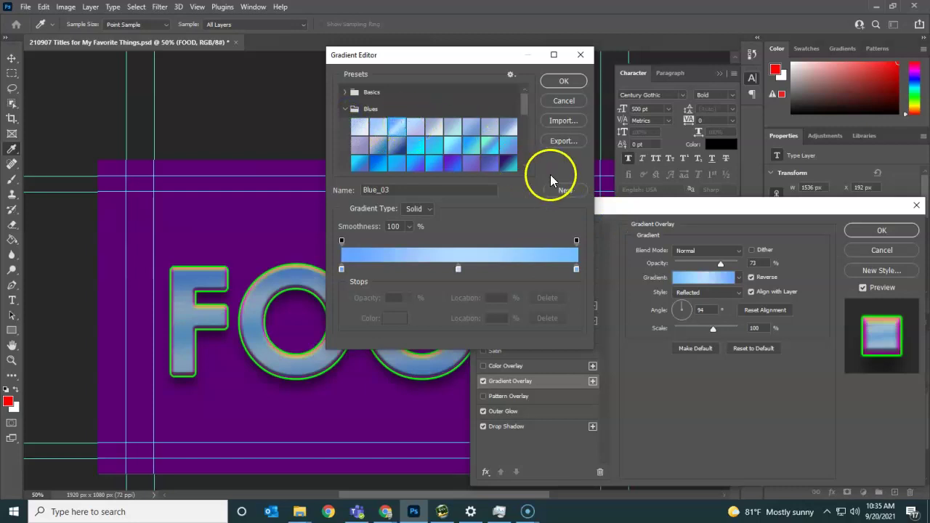
left_click(565, 80)
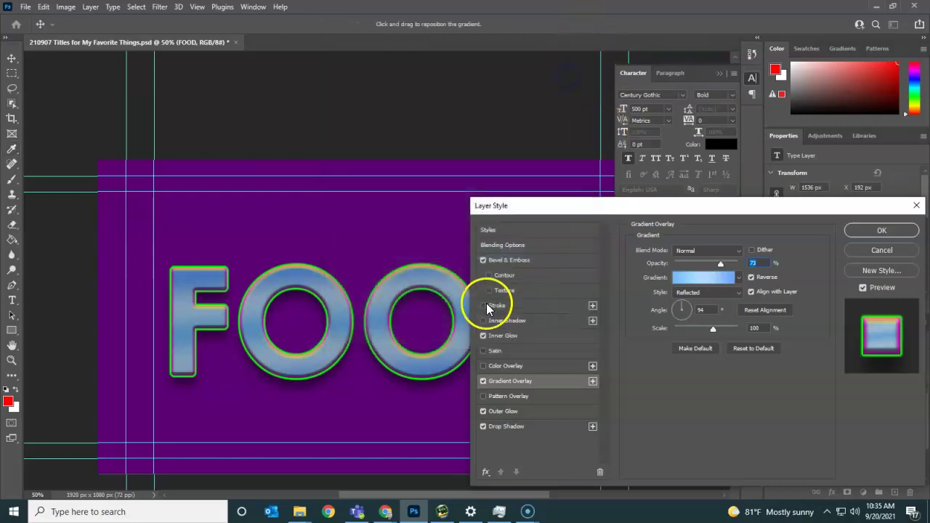
left_click(871, 230)
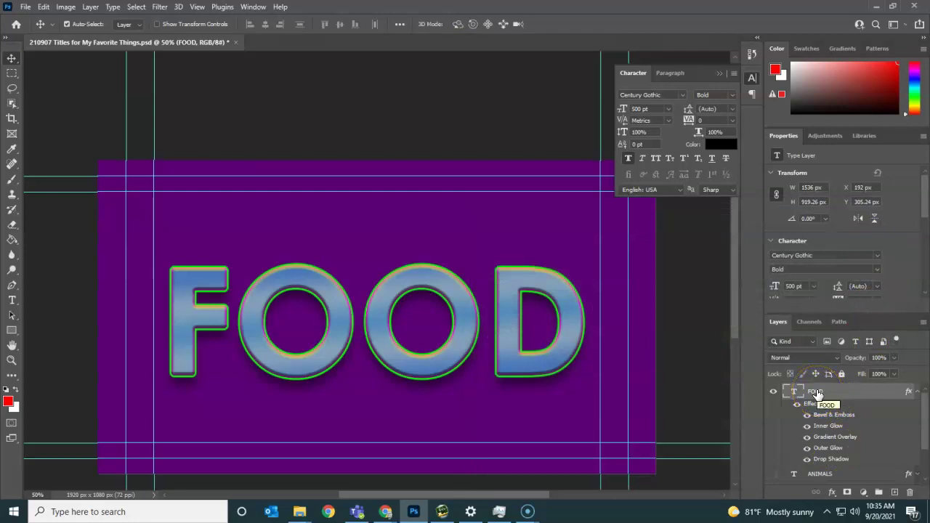
Step: Duplicate the hidden ANIMALS text layer again, leaving the FOOD layer above it
scroll(836, 414, "down", 1)
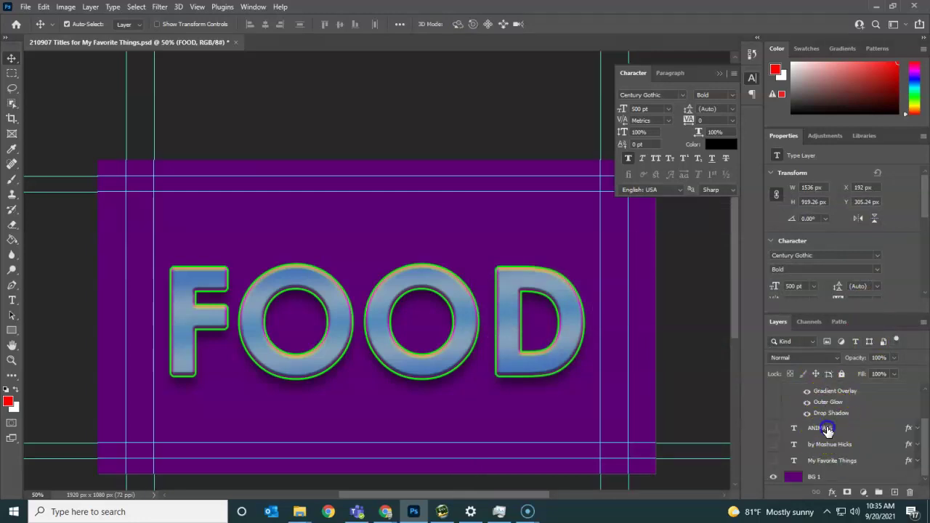
left_click(823, 430)
left_click_drag(820, 429, 894, 492)
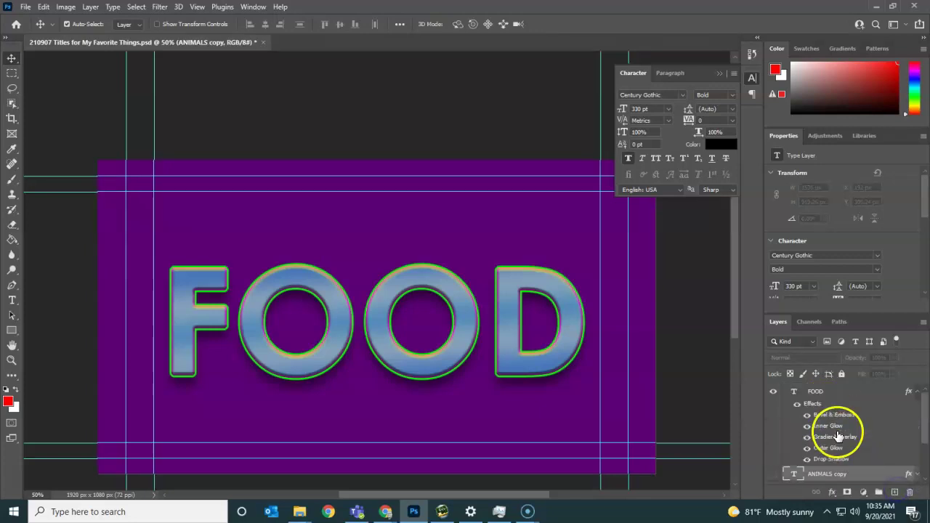
Step: Hide the FOOD layer, show the ANIMALS copy layer and rename it SPORTS
left_click(774, 391)
scroll(836, 450, "down", 1)
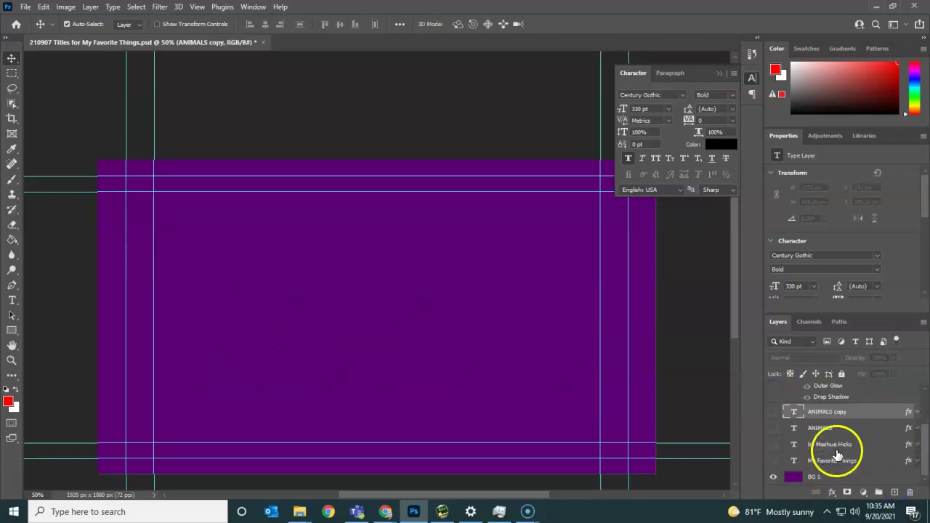
left_click(773, 413)
double_click(829, 411)
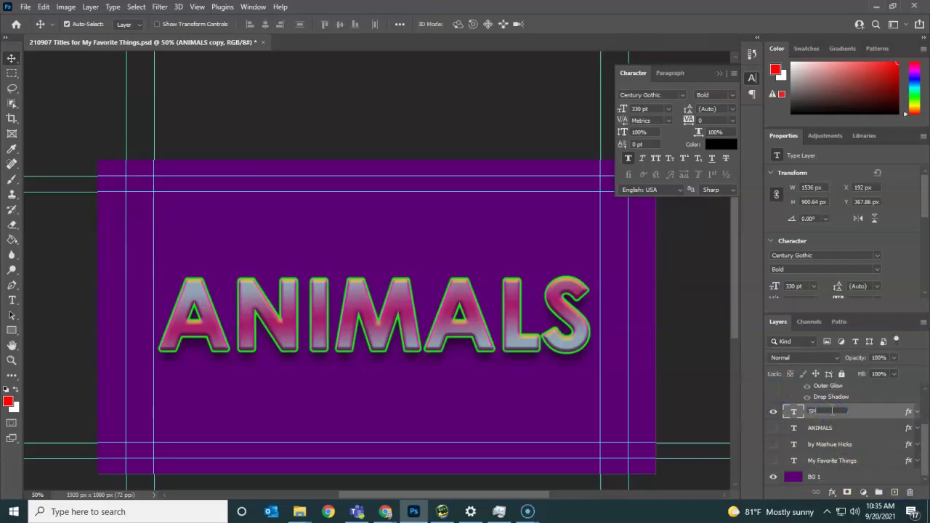
type("SPORTS")
key("Return")
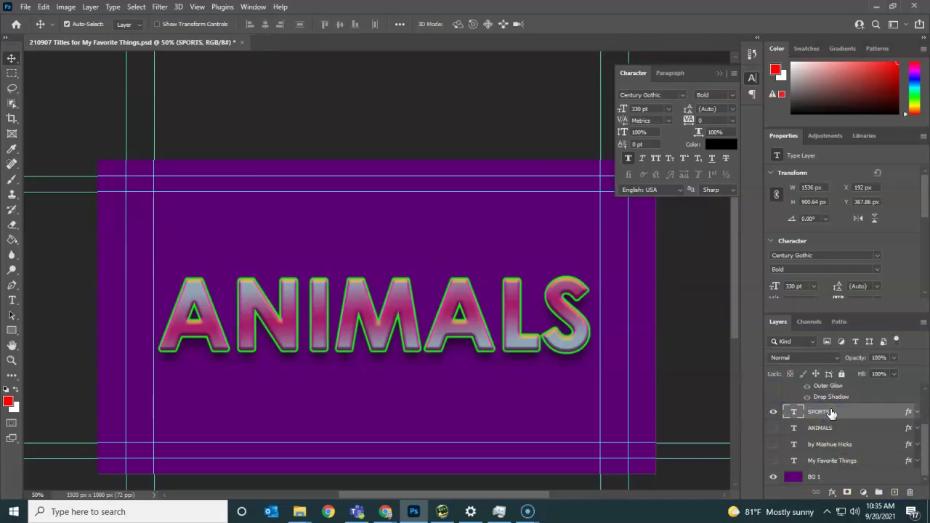
scroll(832, 414, "up", 1)
scroll(819, 393, "down", 1)
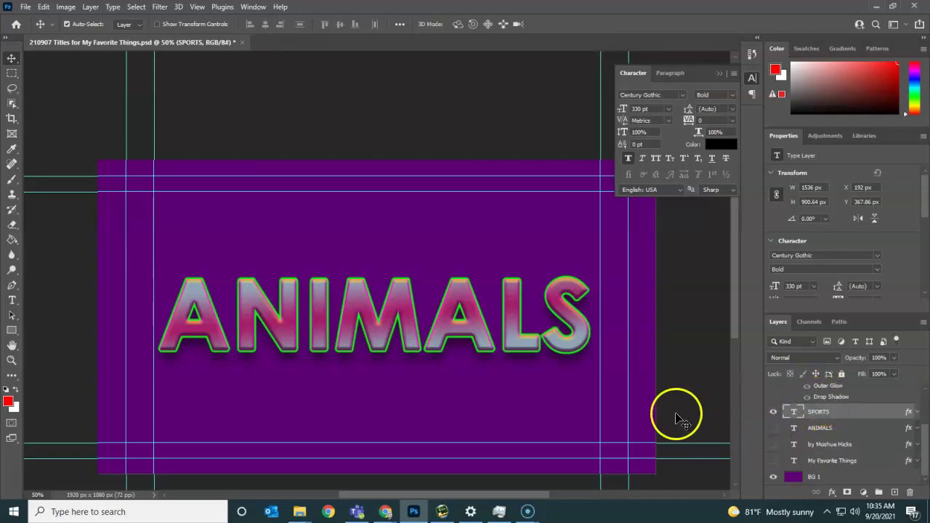
Step: Replace the ANIMALS text in the renamed layer with SPORTS and select the whole new word
left_click(12, 300)
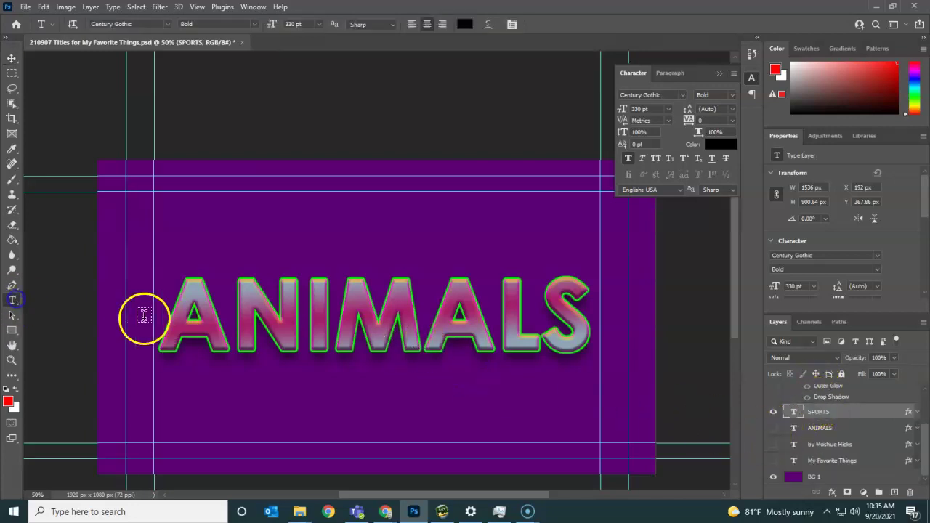
left_click_drag(166, 318, 606, 355)
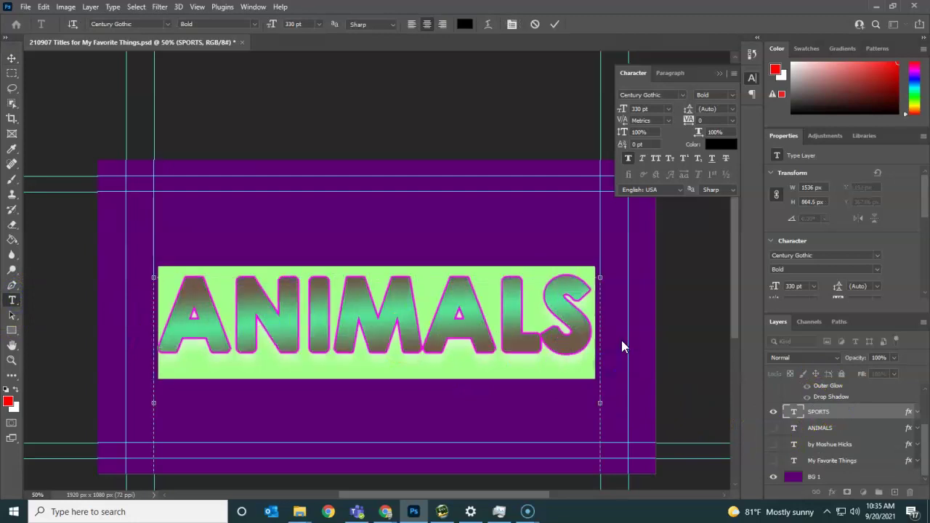
type("SPORTS")
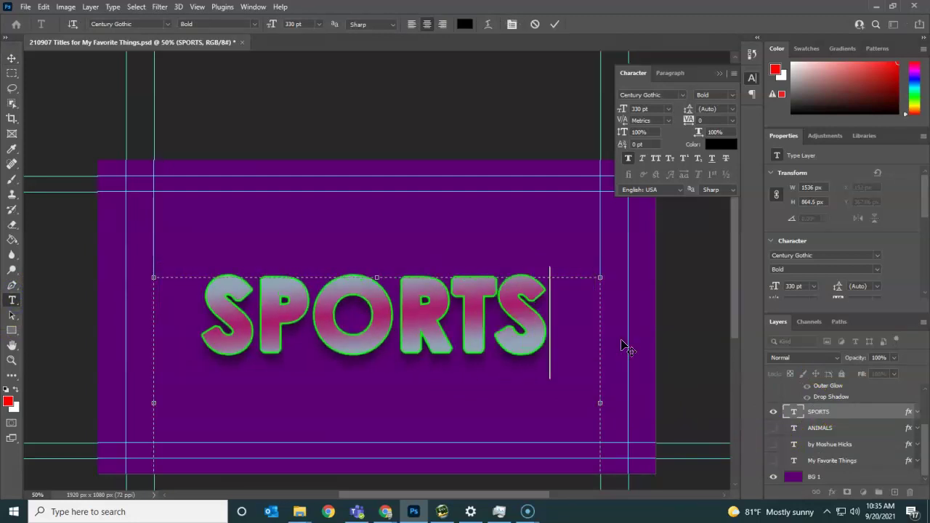
key("ctrl+a")
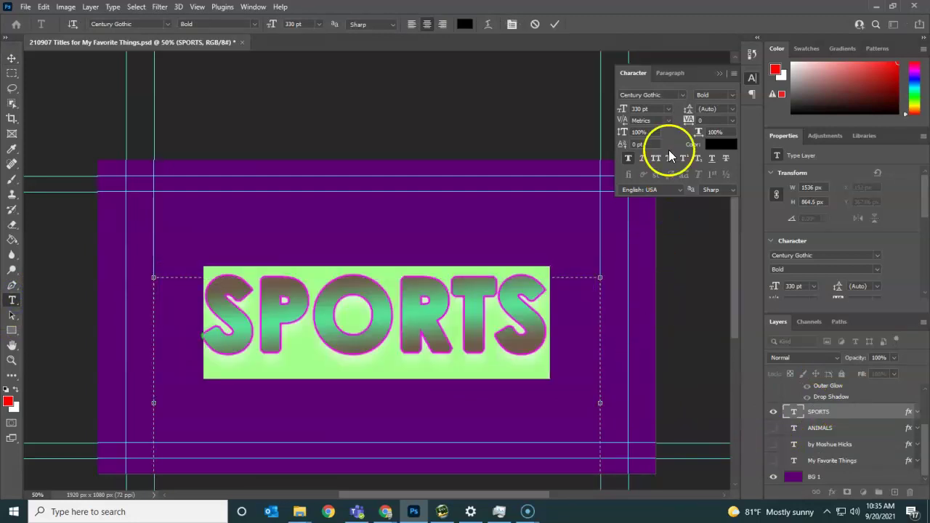
Step: Try font sizes of 450 pt and 430 pt on the SPORTS text
left_click(654, 110)
type("450")
key("Return")
left_click(659, 130)
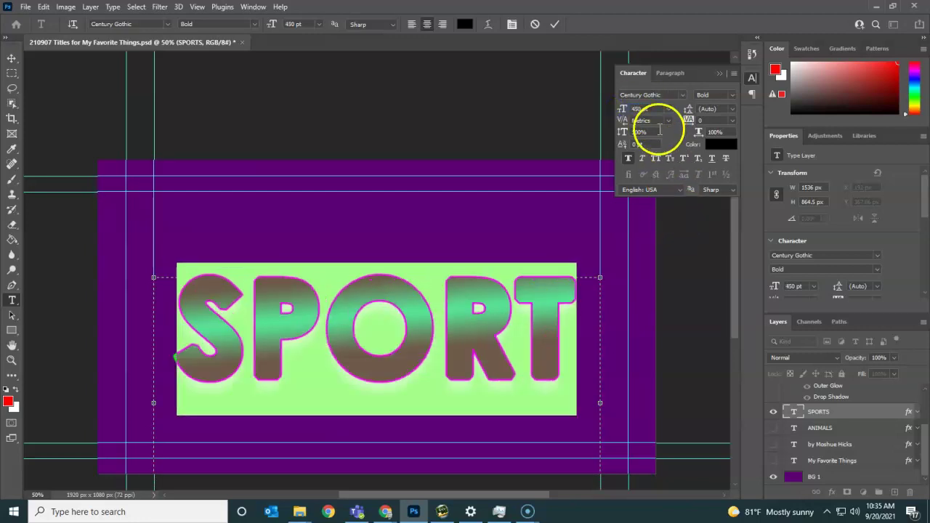
left_click(657, 109)
type("430")
key("Return")
Step: Set the SPORTS text's font size to 420 pt and finish editing it
left_click(614, 90)
left_click(615, 108)
type("420")
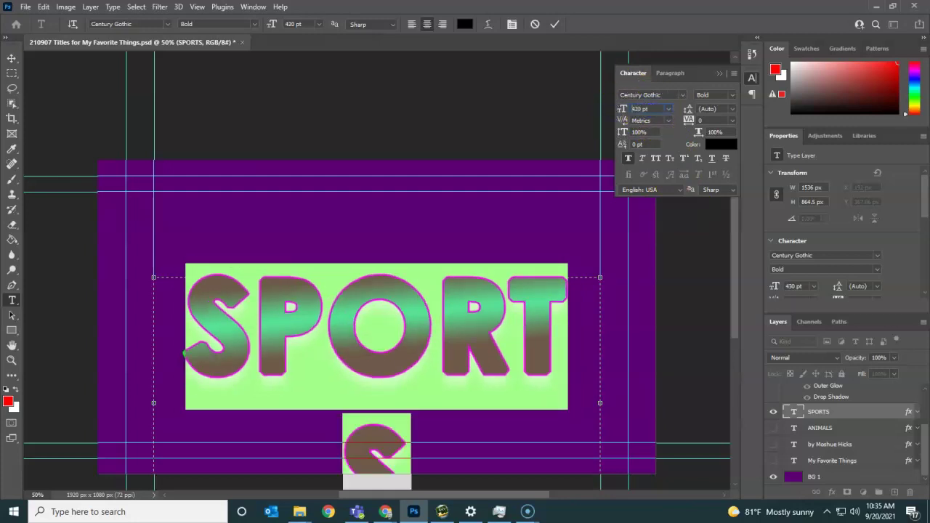
key("Return")
left_click(11, 58)
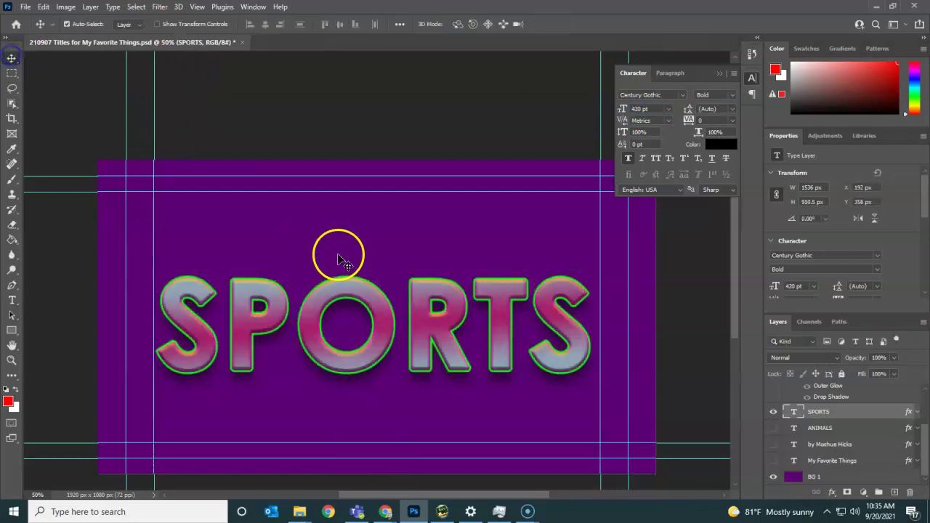
Step: In the SPORTS layer's Gradient Overlay, change the gradient's light blue starting color stop to yellow fbdb00
left_click(916, 412)
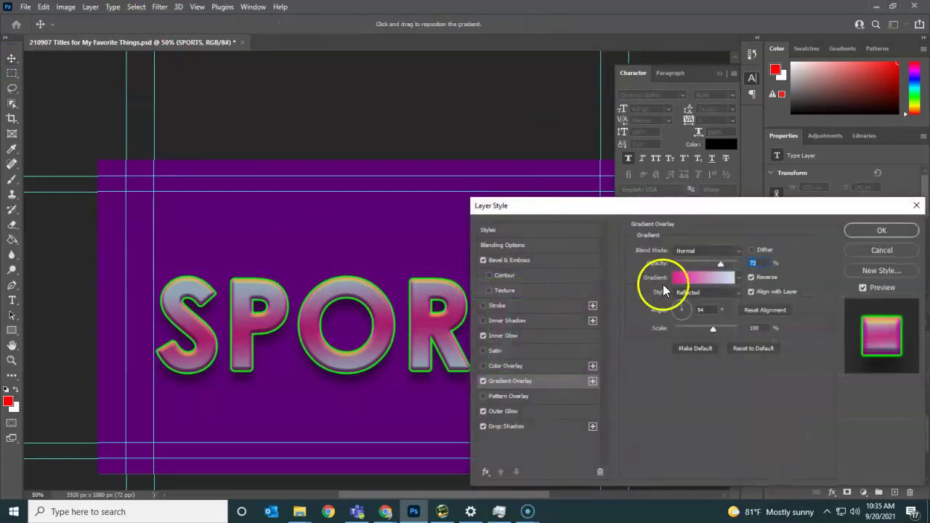
left_click(685, 279)
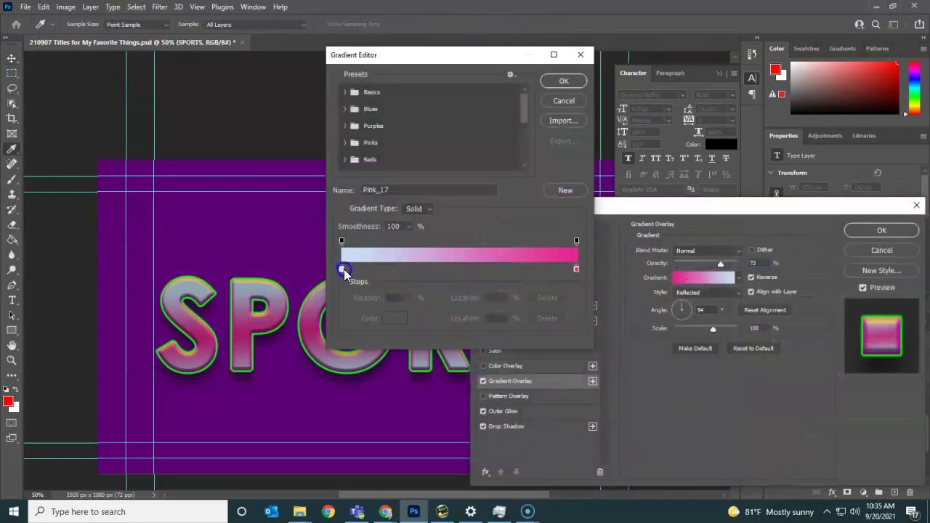
double_click(344, 269)
left_click(452, 145)
left_click_drag(471, 170, 471, 237)
left_click_drag(416, 196, 462, 107)
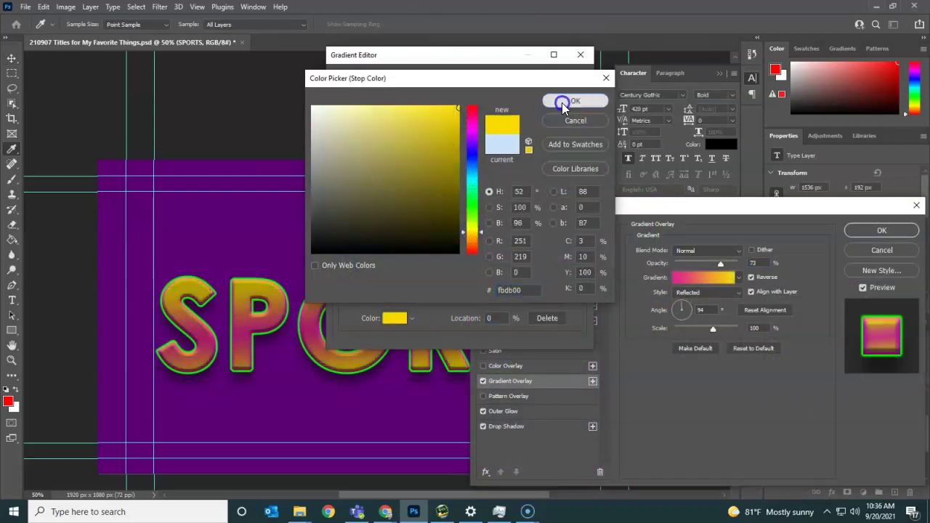
left_click(574, 102)
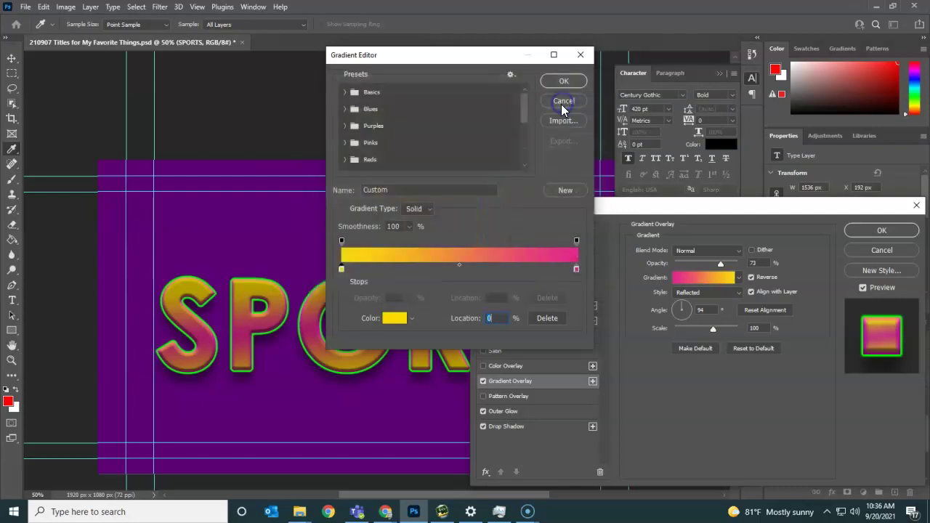
Step: Change the gradient's pink end stop to reddish pink e6245b and apply the layer style
double_click(577, 269)
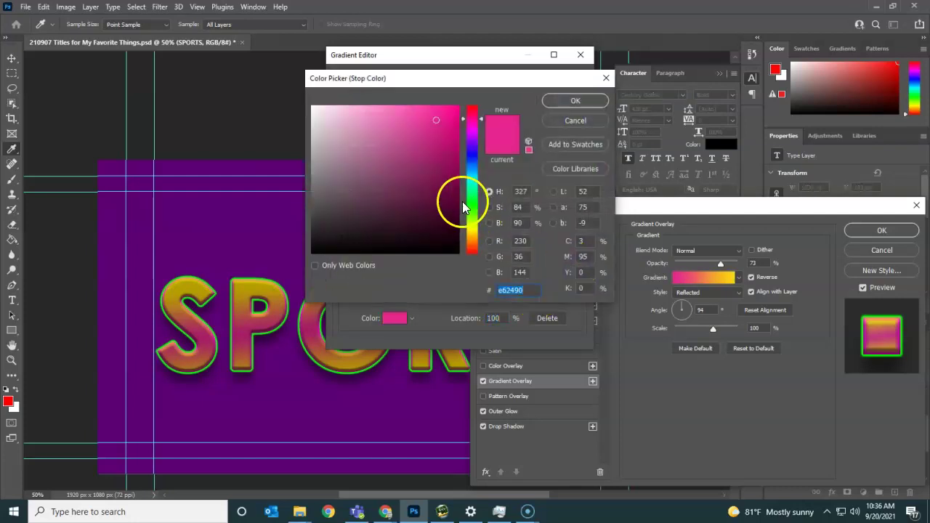
left_click_drag(477, 197, 473, 183)
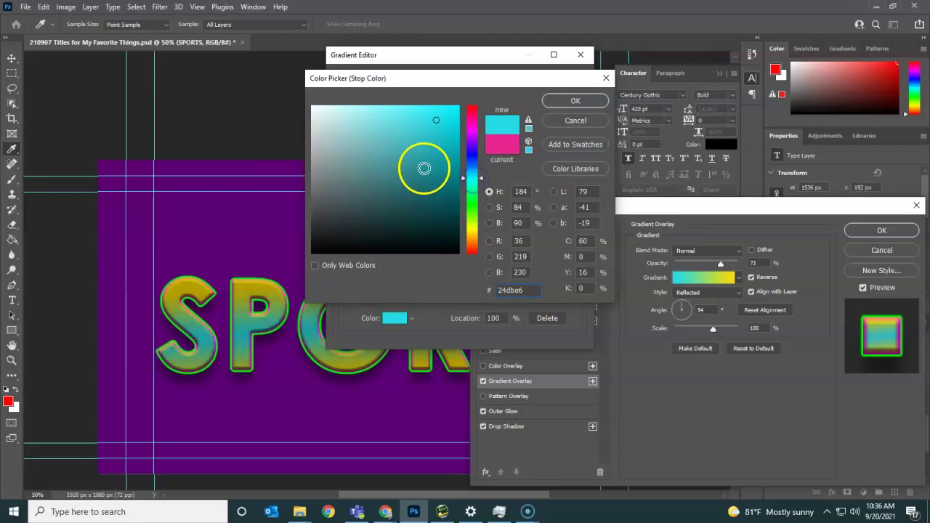
left_click_drag(472, 138, 471, 112)
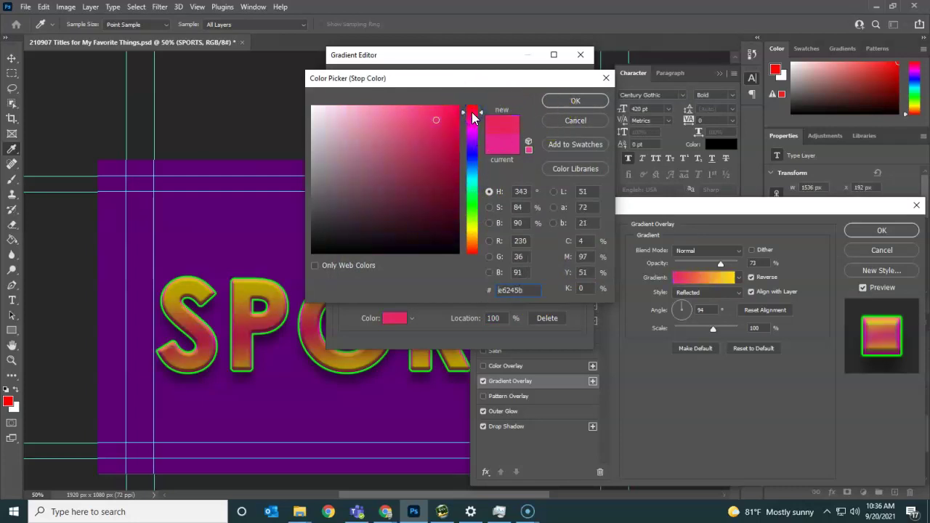
left_click(567, 100)
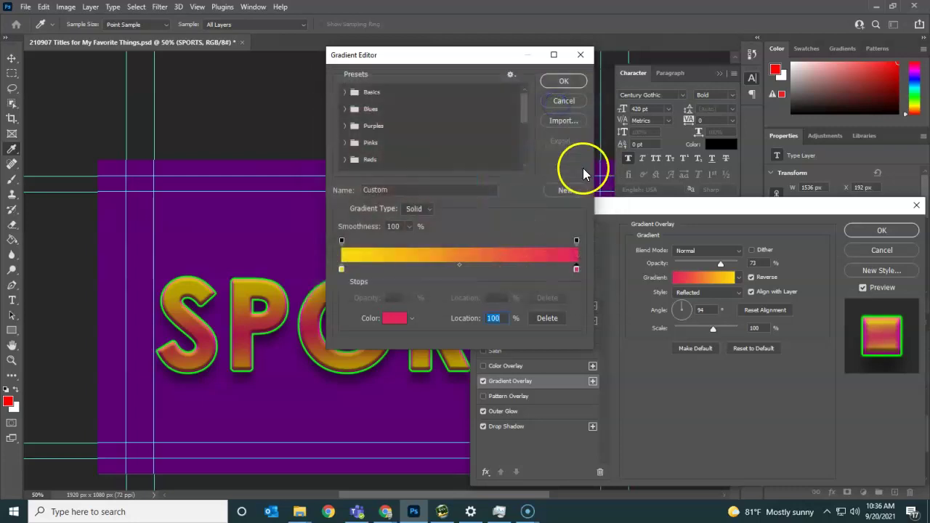
left_click(562, 80)
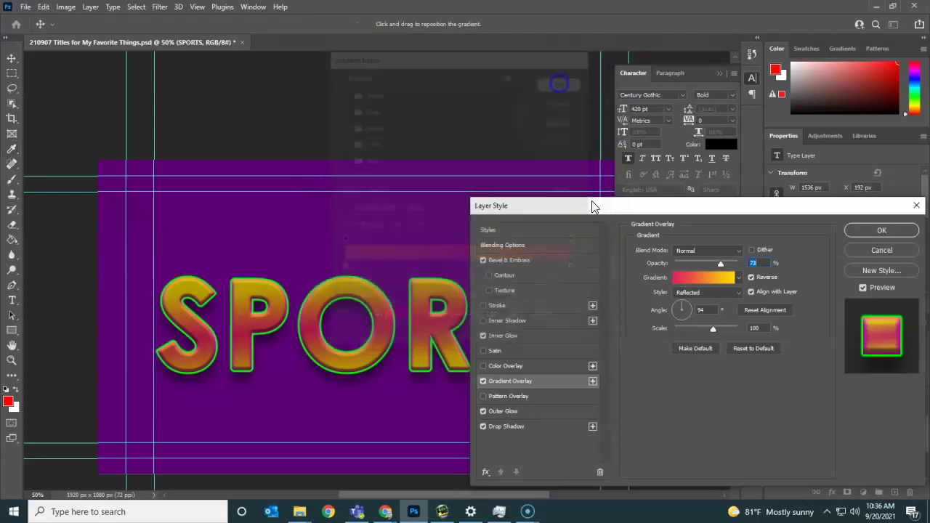
left_click(856, 230)
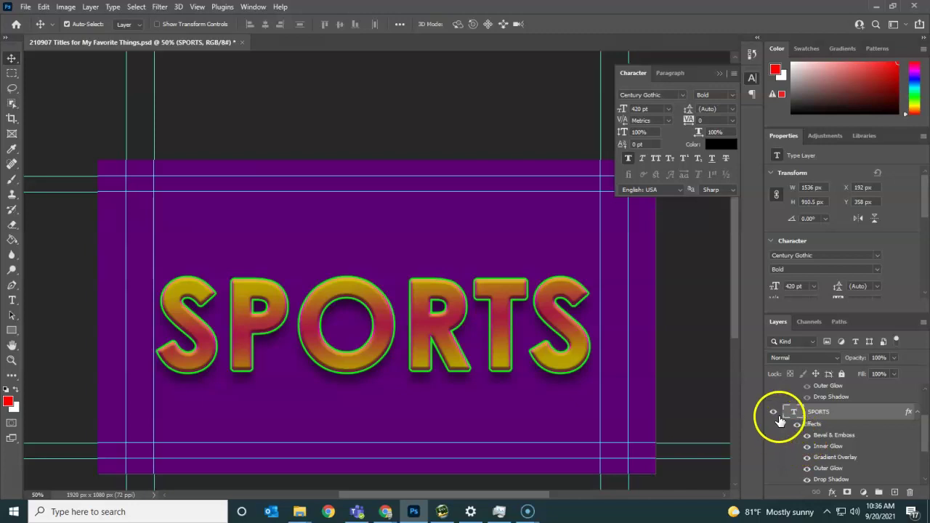
Step: Hide the SPORTS layer and collapse the effects lists of the SPORTS and FOOD layers
left_click(774, 414)
left_click(917, 412)
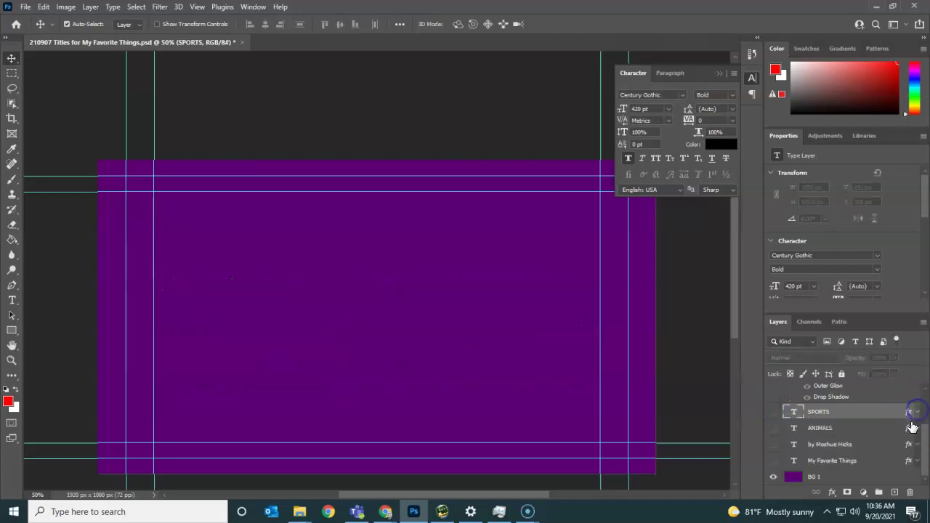
scroll(917, 409, "up", 1)
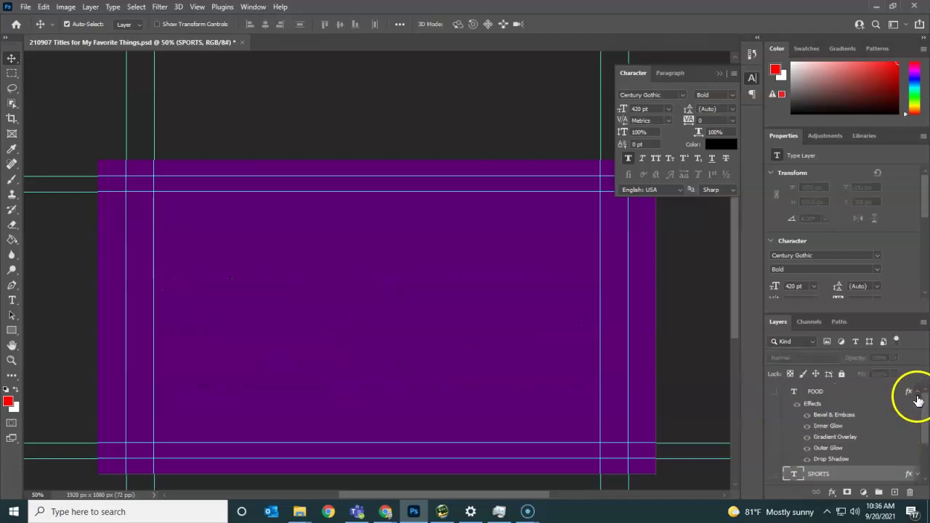
left_click(917, 393)
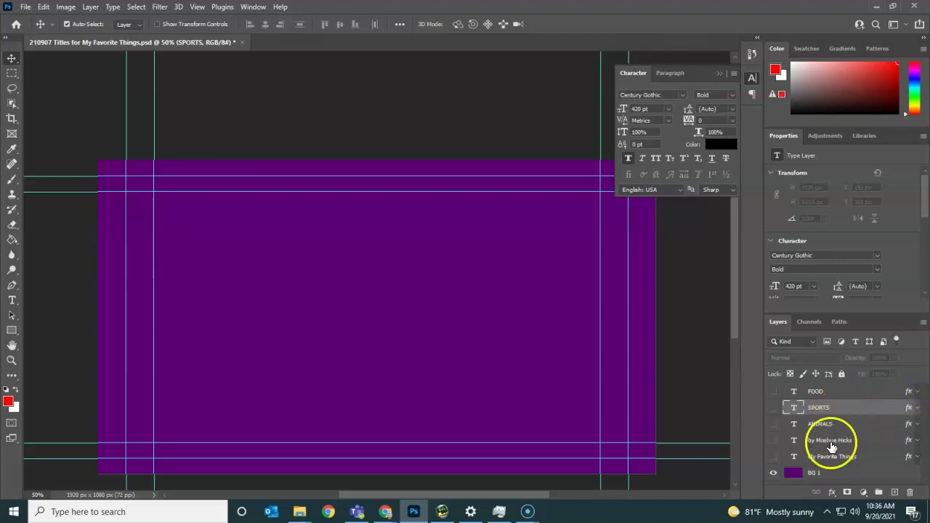
Step: Preview the FOOD, SPORTS and ANIMALS titles one at a time, hiding each again after viewing
left_click(774, 392)
left_click(774, 391)
left_click(773, 408)
left_click(773, 408)
left_click(774, 424)
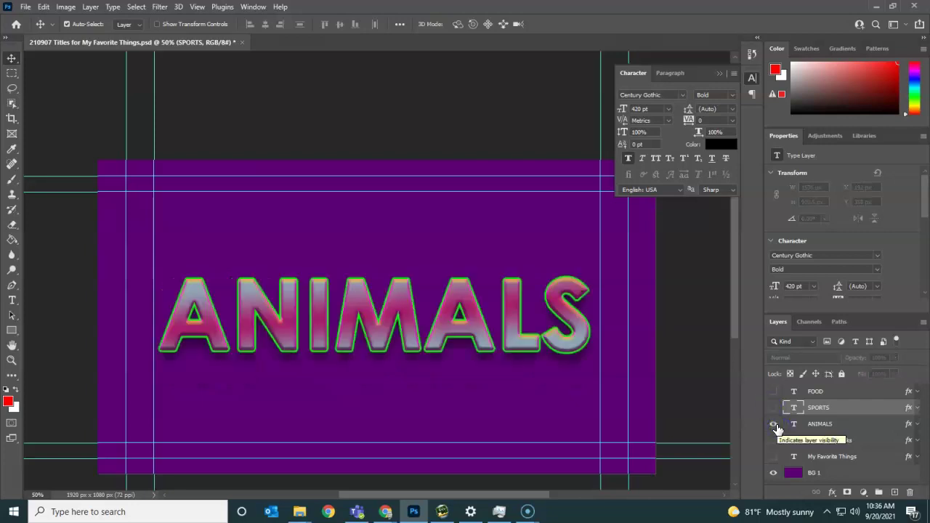
left_click(775, 425)
Step: Make the byline, My Favorite Things, ANIMALS, SPORTS and FOOD layers visible together with the BG 1 background
left_click(773, 441)
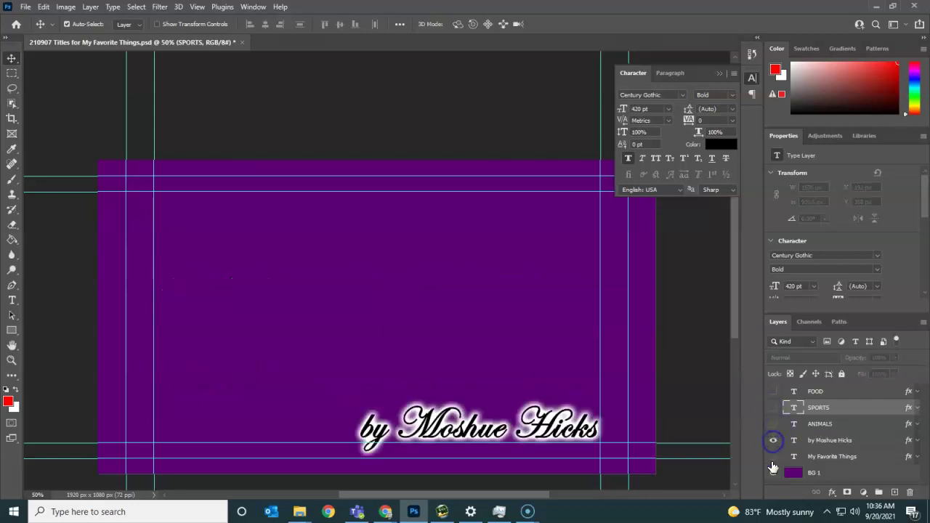
left_click(774, 458)
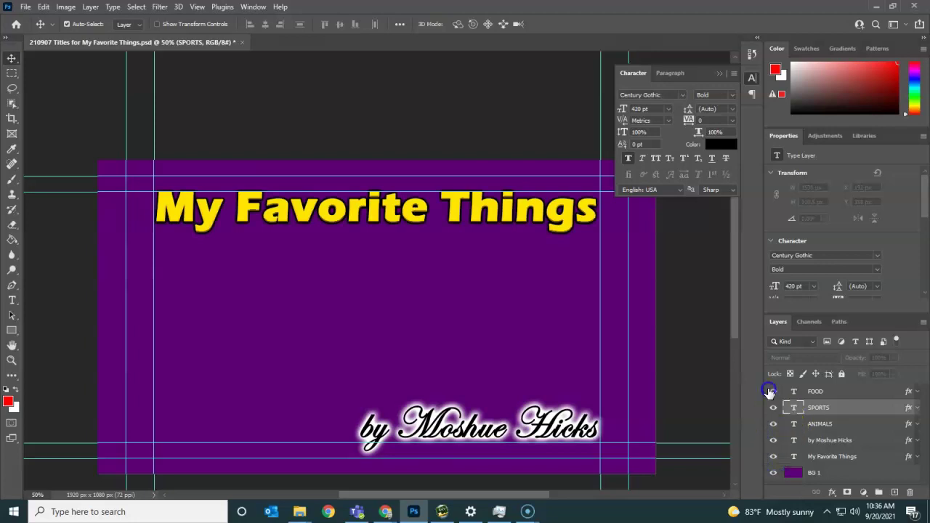
left_click(772, 392)
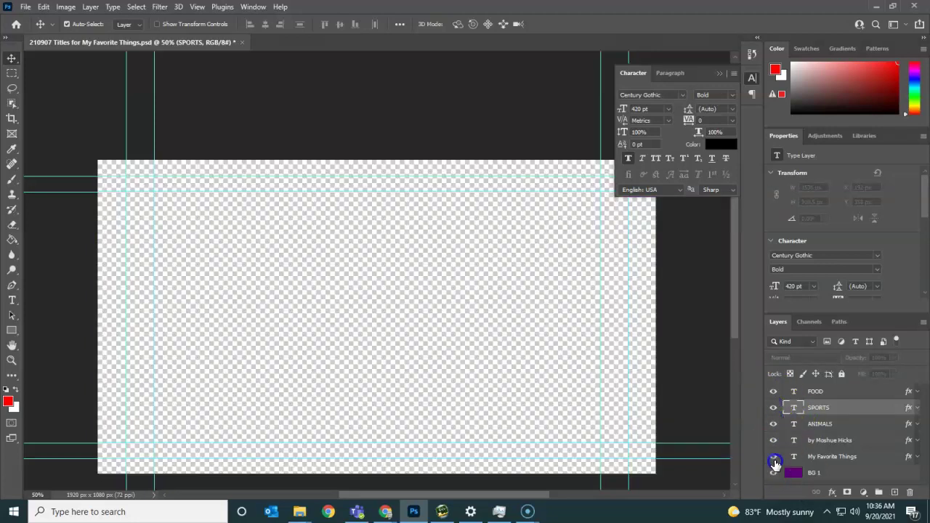
left_click(775, 466)
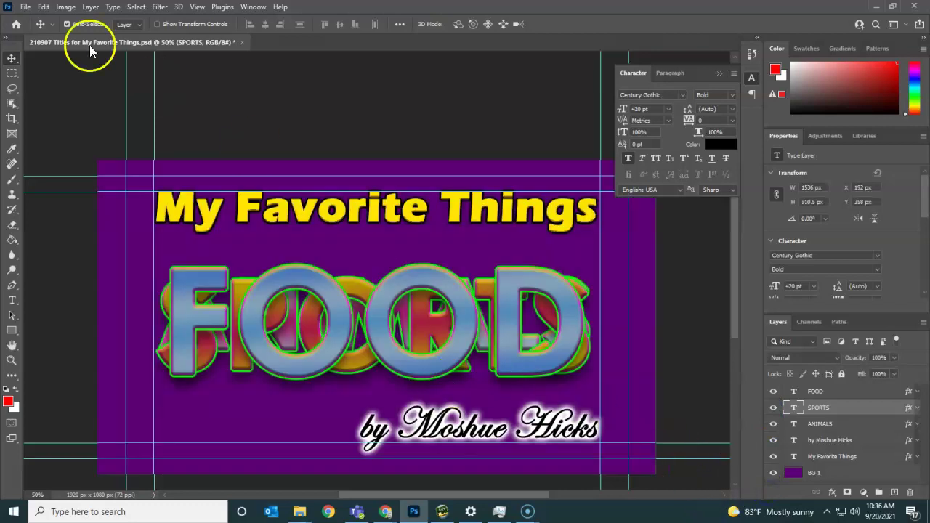
Step: Check the spelling of all text layers, ignoring the name in the byline, and close the check
left_click(43, 7)
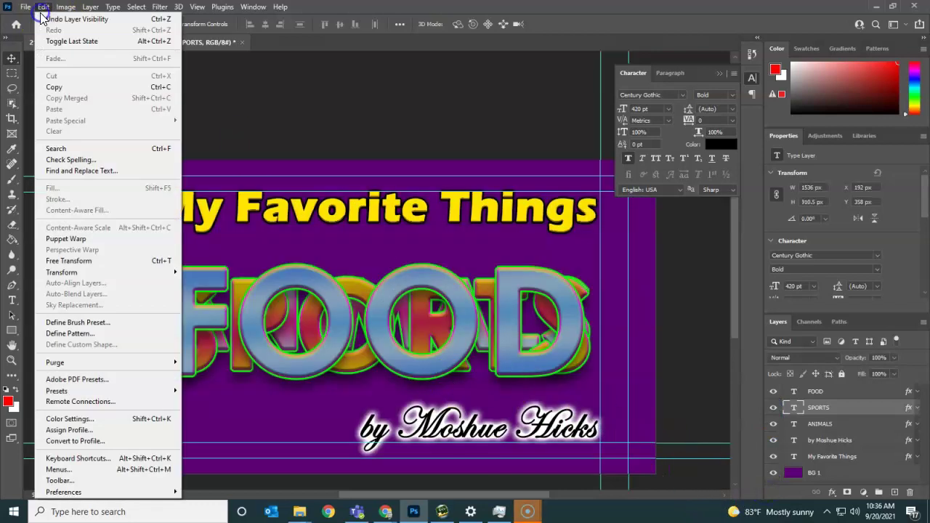
left_click(78, 161)
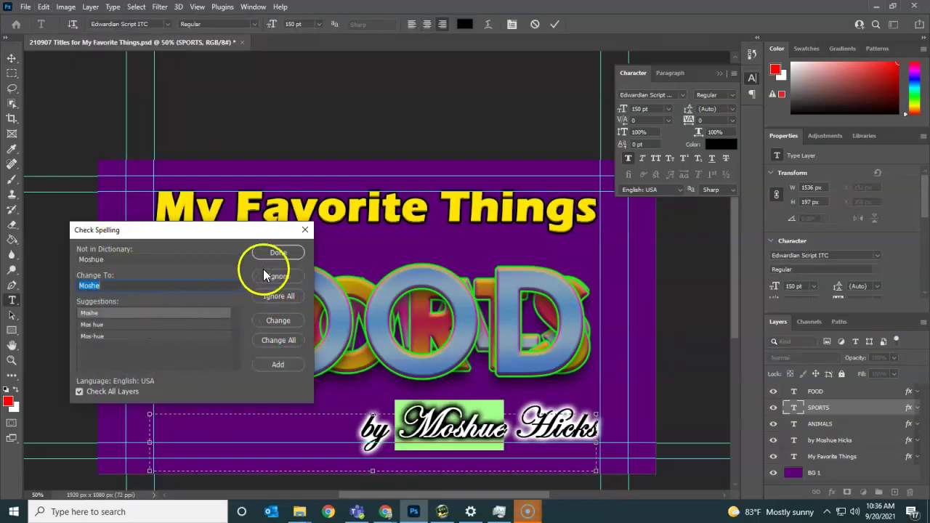
left_click(272, 275)
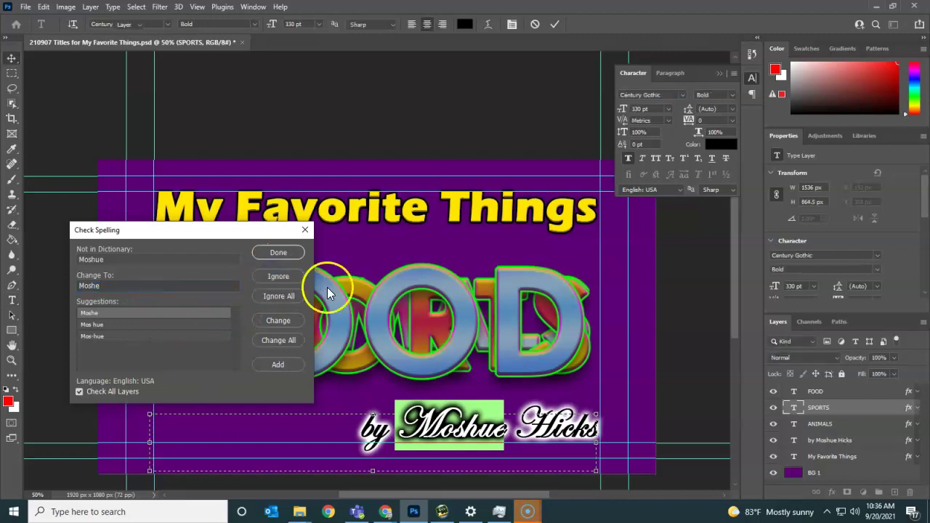
left_click(432, 194)
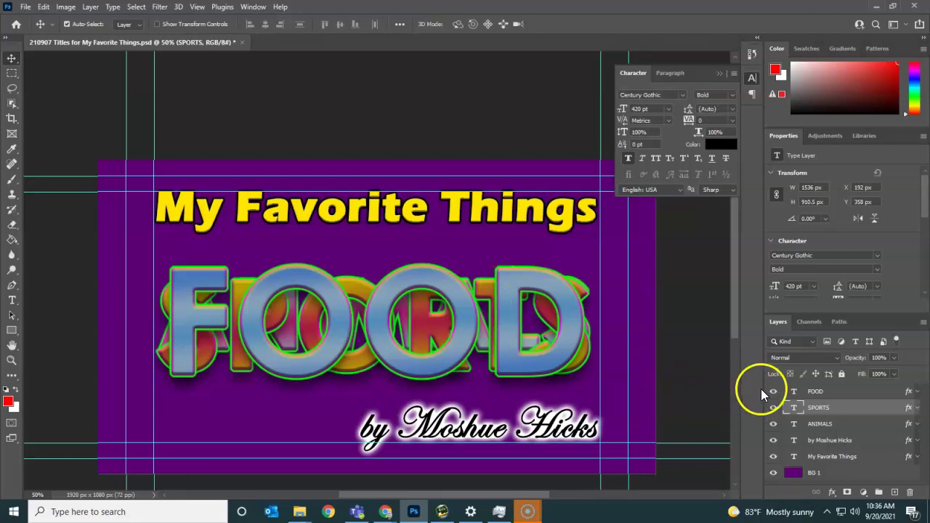
Step: Select the BG 1 layer and hide all five text layers, leaving only the purple background visible
left_click(817, 476)
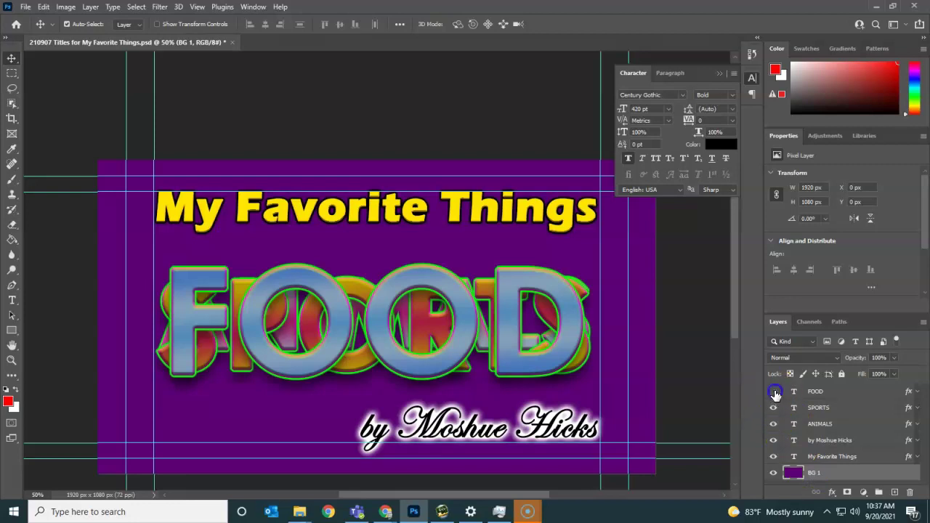
left_click_drag(775, 453, 786, 472)
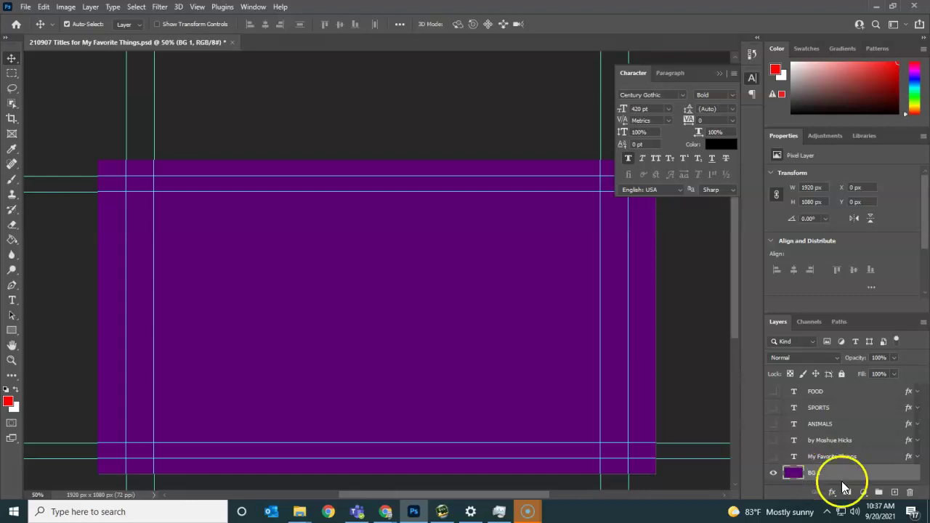
Step: Create a new layer named BG2 directly above BG 1 and hide the BG 1 layer
left_click(894, 492)
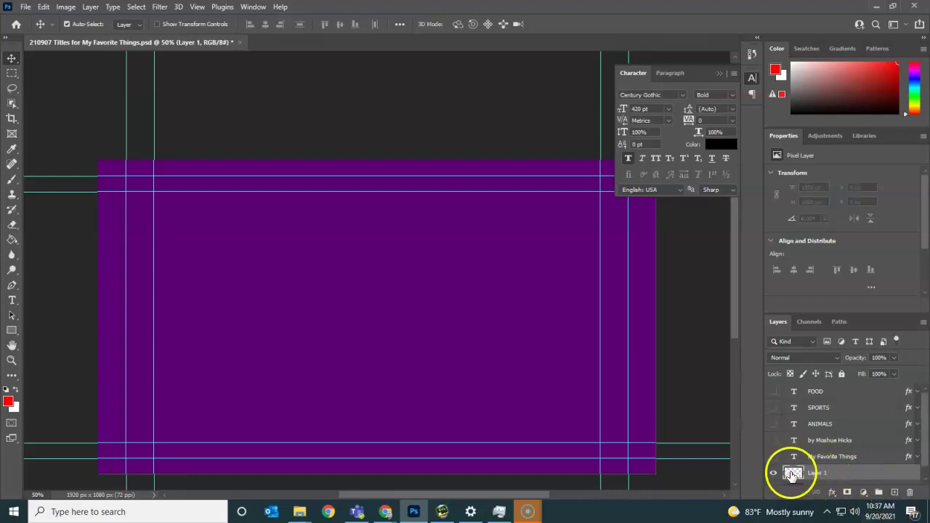
scroll(792, 474, "down", 1)
left_click(821, 463)
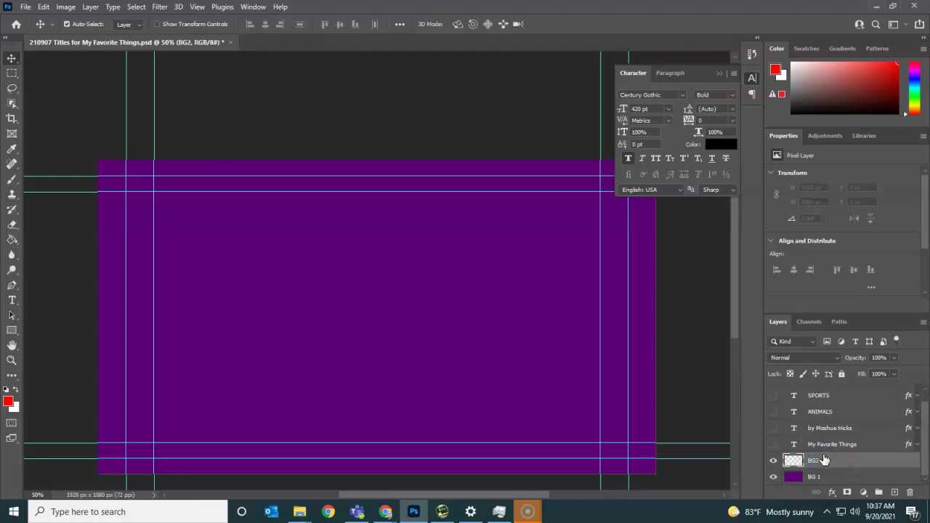
left_click(773, 477)
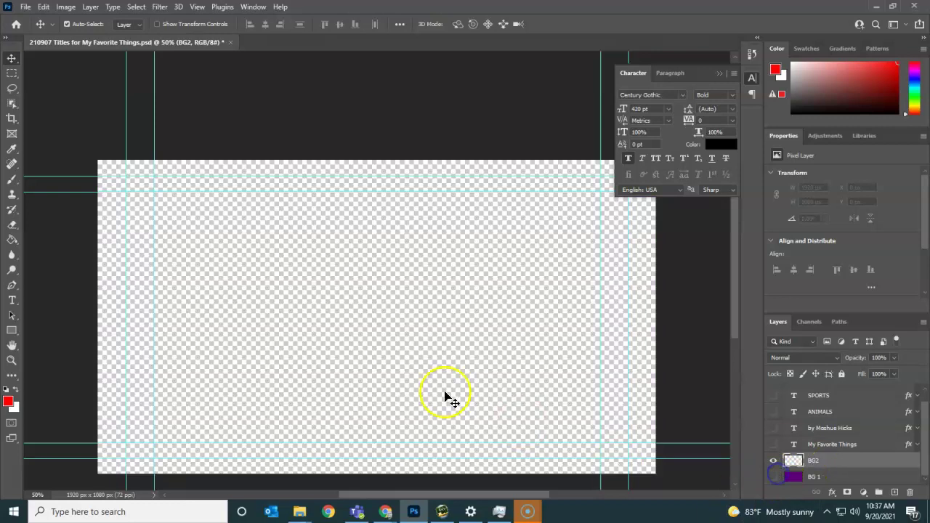
Step: Fill the BG2 layer with the current lavender-to-peach linear gradient, running diagonally from upper-left towards lower-right with the Gradient tool
left_click(12, 244)
left_click(63, 240)
left_click_drag(131, 203, 401, 403)
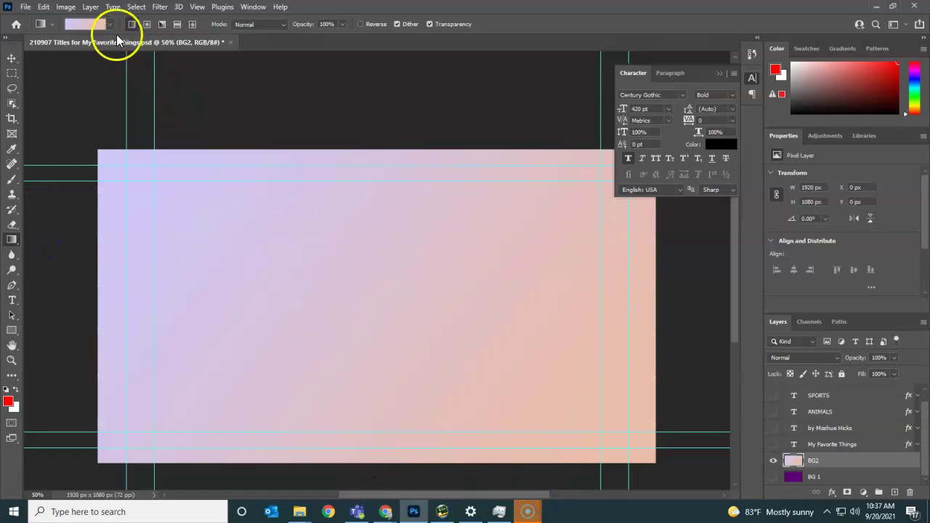
Step: Choose the second gradient preset in the Reds group and apply it downward across the BG2 layer
left_click(109, 24)
scroll(51, 76, "down", 2)
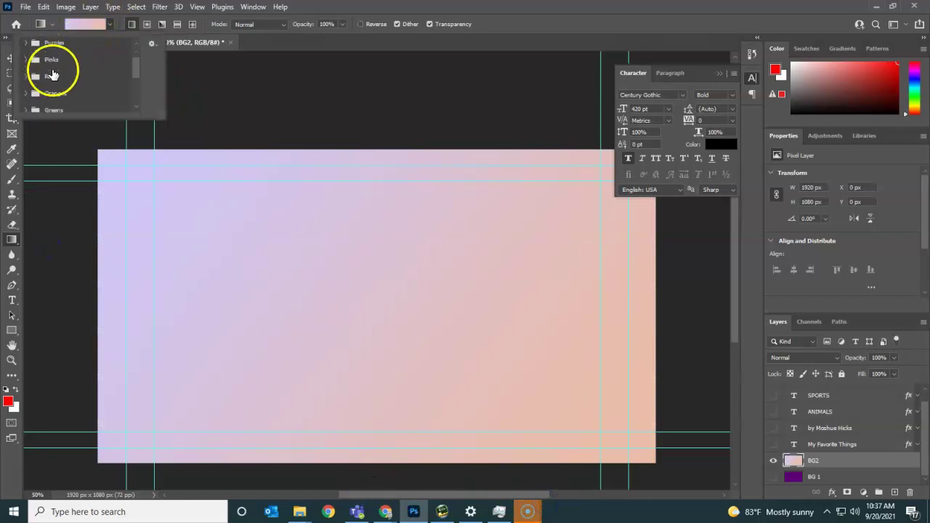
left_click(29, 79)
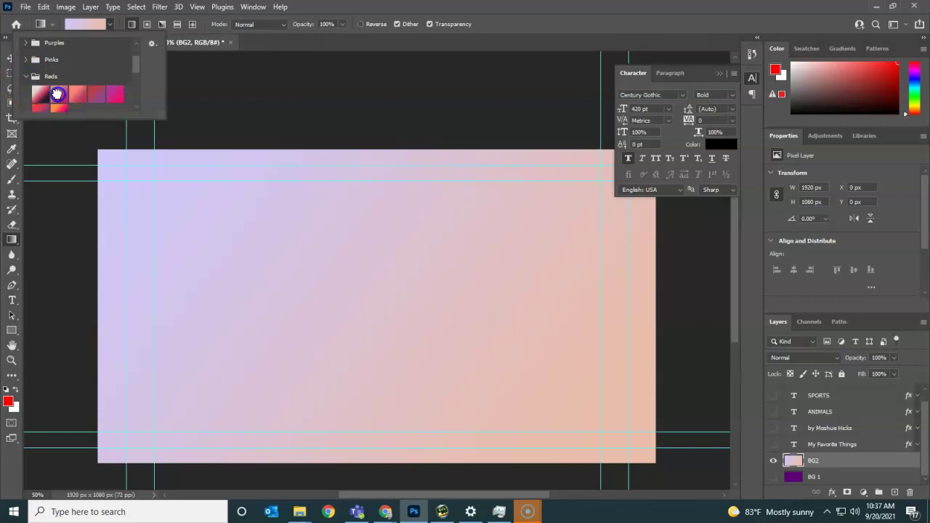
left_click(58, 94)
left_click_drag(214, 186, 172, 342)
Step: Set the gradient mode to Difference and layer several crossing diagonal gradients over BG2 to build a blended pink-red background
key("shift+alt+e")
left_click_drag(168, 205, 409, 357)
left_click_drag(555, 276, 239, 374)
left_click_drag(322, 308, 420, 511)
left_click(408, 362)
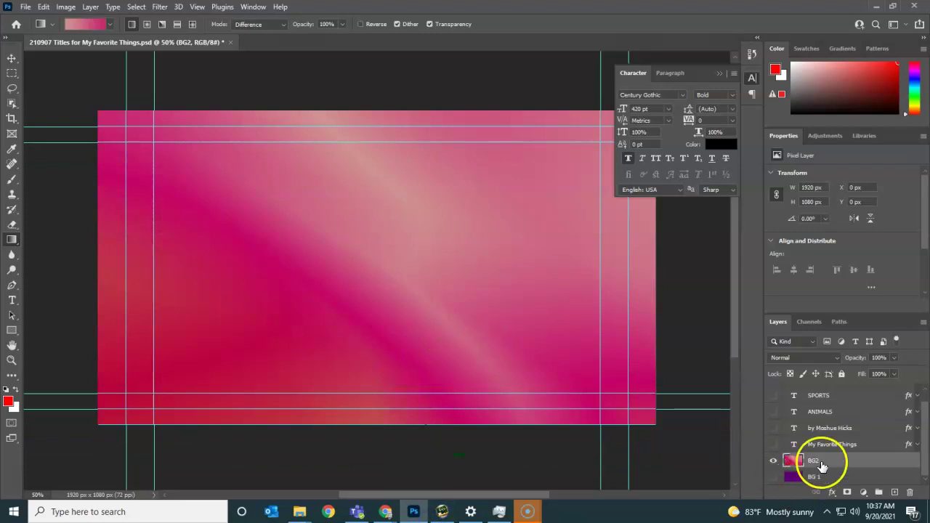
Step: Make the BG 1 layer visible again beneath BG2
left_click(775, 477)
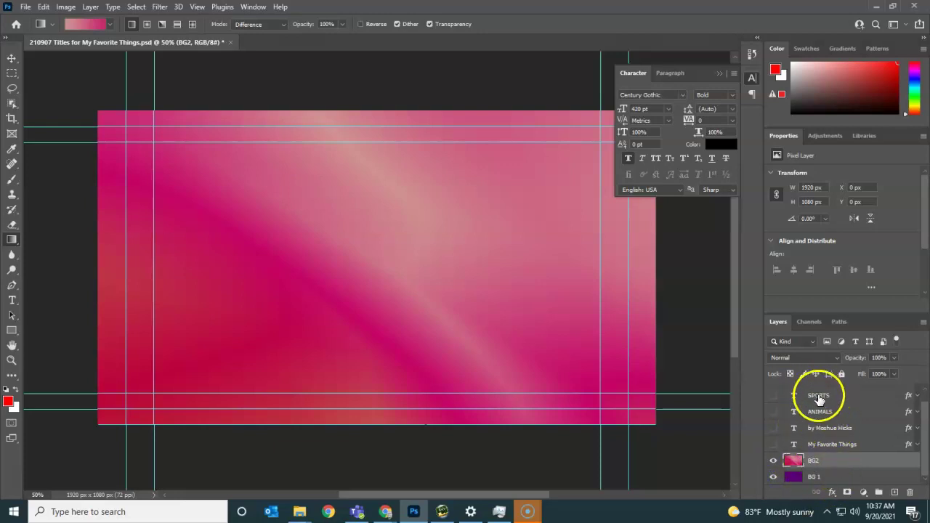
scroll(820, 402, "up", 1)
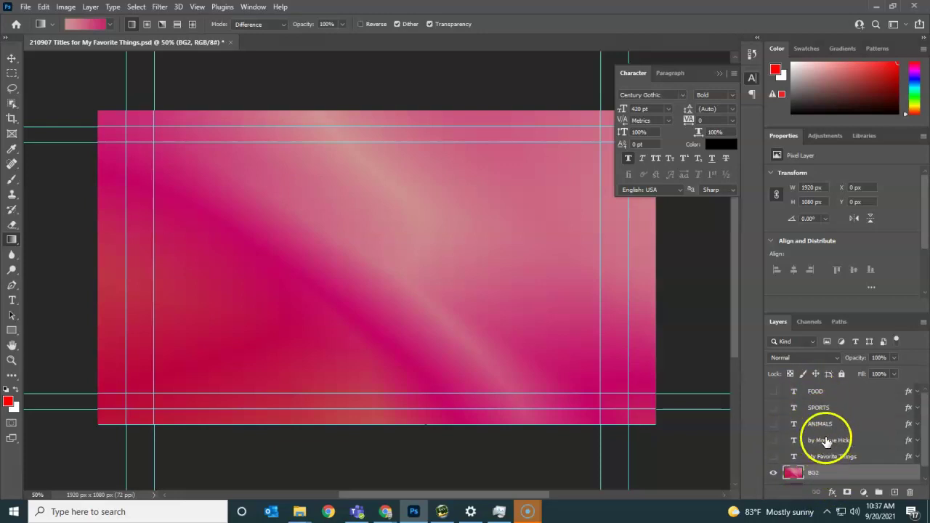
scroll(810, 463, "down", 1)
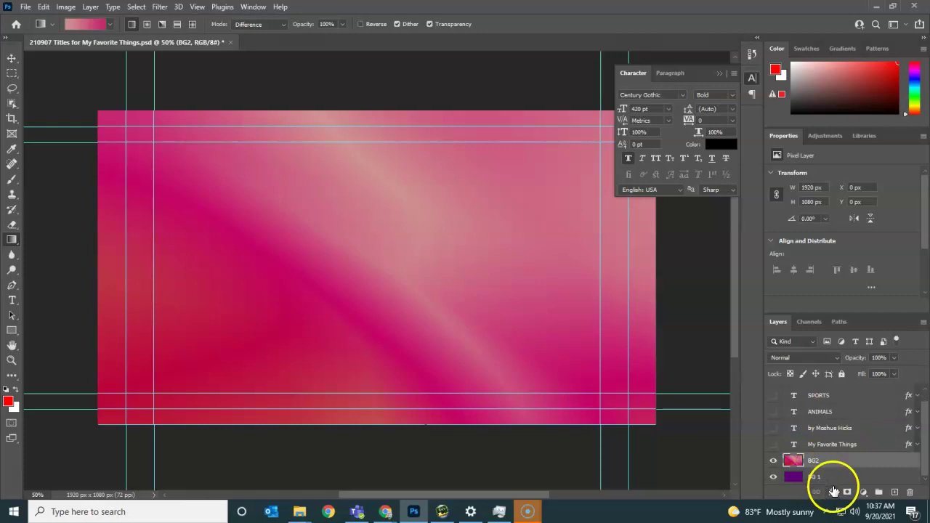